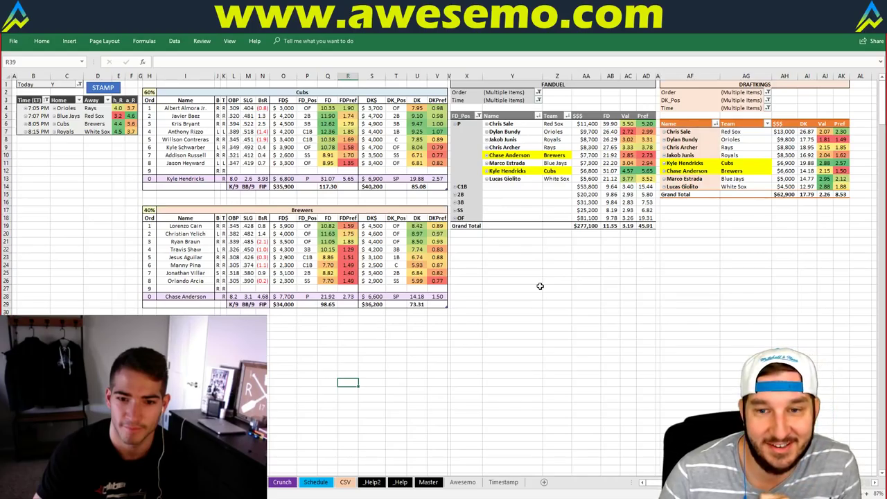
left_click(521, 239)
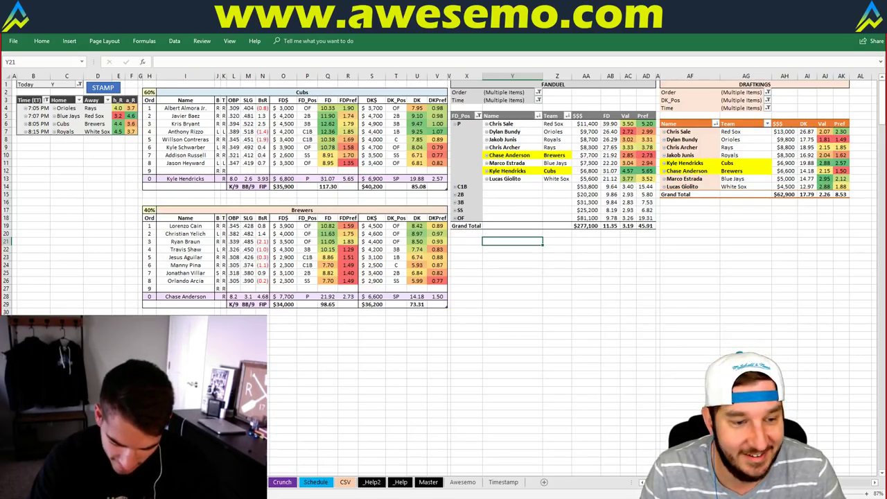
- Switch to the browser, search the web for "intagram house of highlights" and open the houseofhighlights Instagram profile
key("alt+Tab")
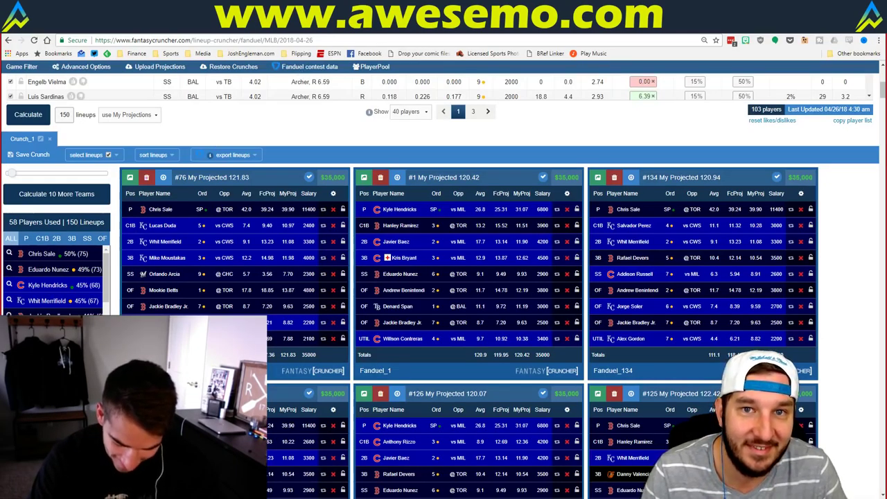
key("ctrl+t")
type("intagram ho")
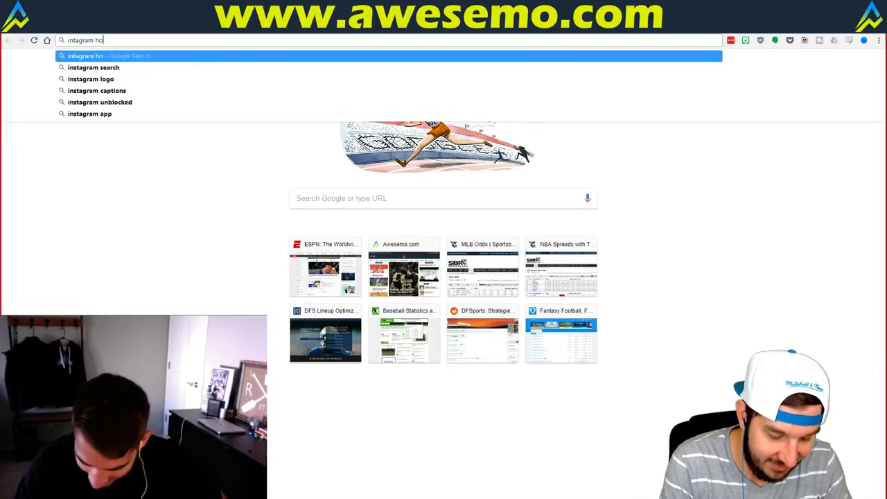
type("use of highlights")
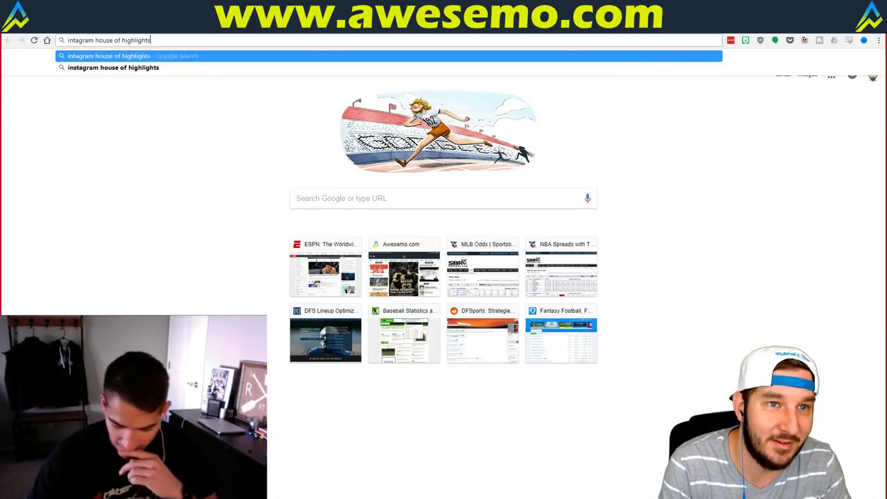
key("Return")
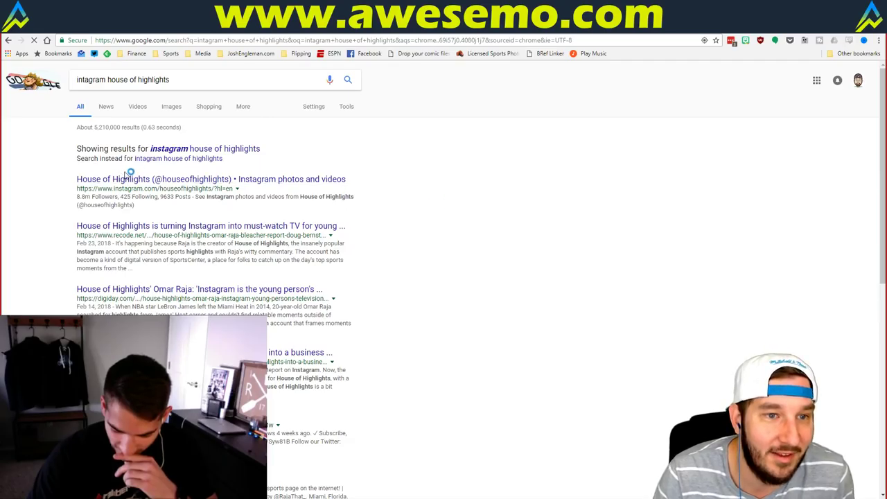
left_click(131, 178)
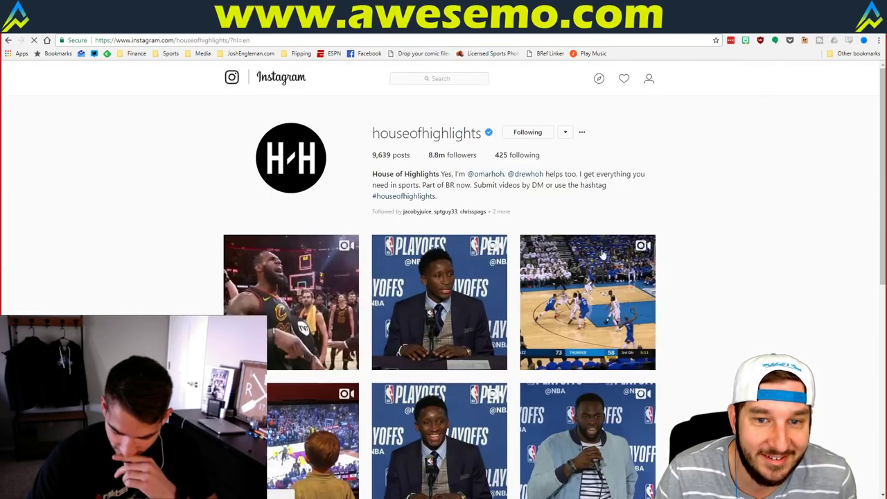
- Watch the profile's video post of the boy standing in front of a televised basketball game, and close it
scroll(716, 273, "down", 2)
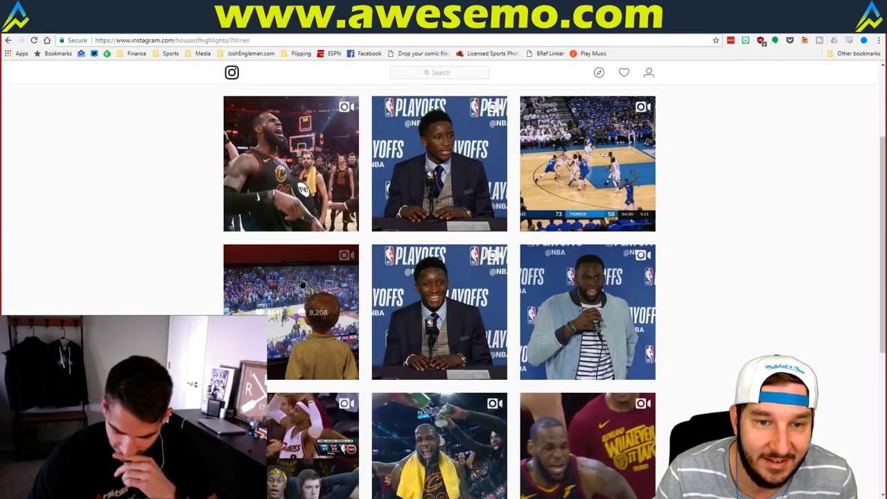
left_click(303, 291)
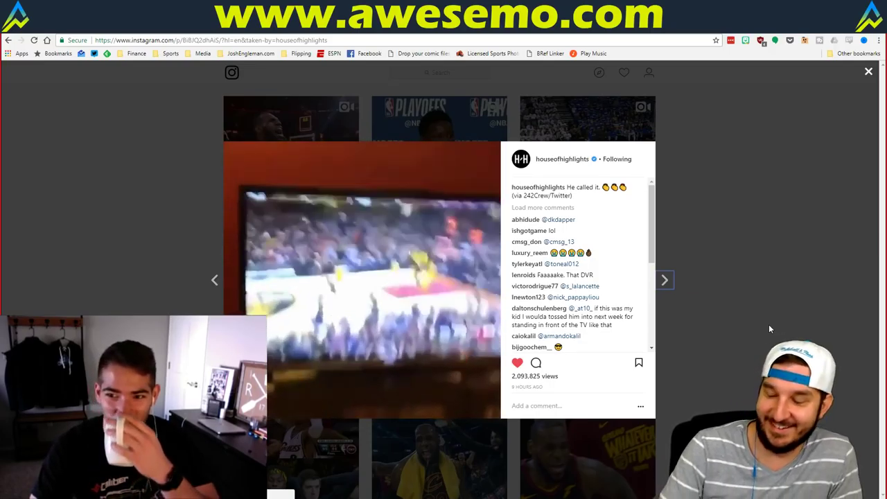
left_click(870, 73)
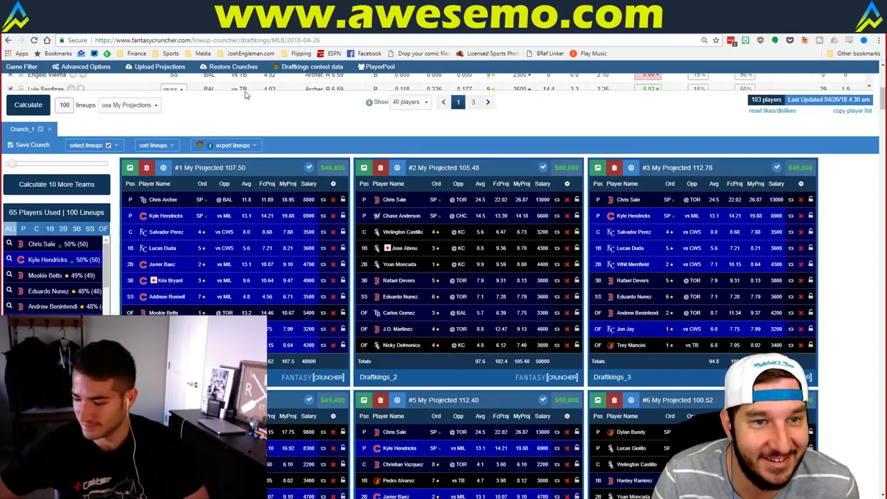
- Return to the Excel workbook and change the matchup's team heading in cell I2 to Orioles
key("alt+Tab")
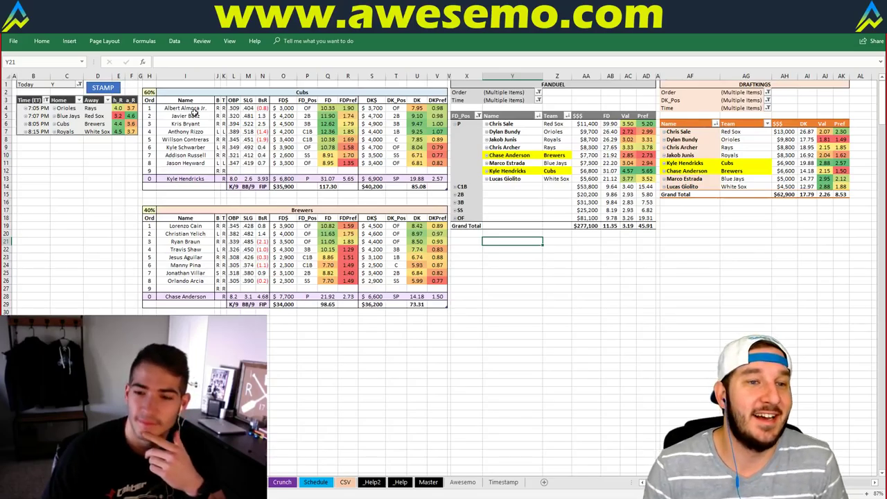
left_click(227, 93)
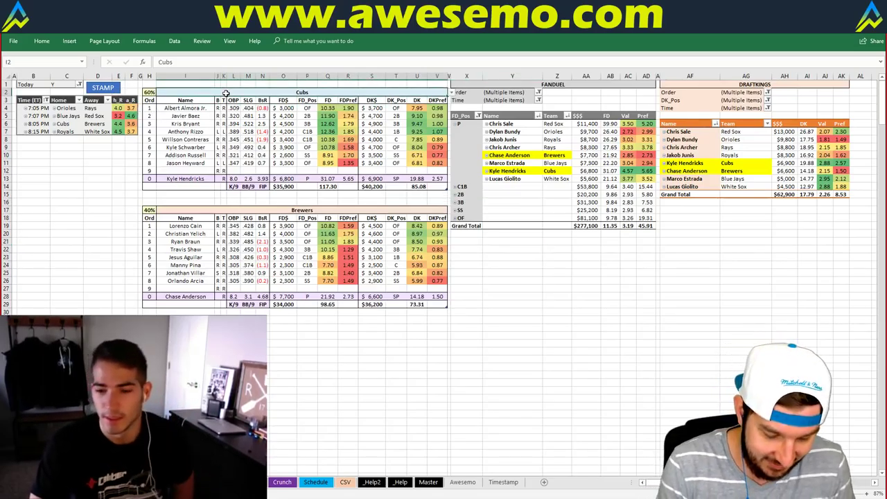
type("Orioles")
key("Return")
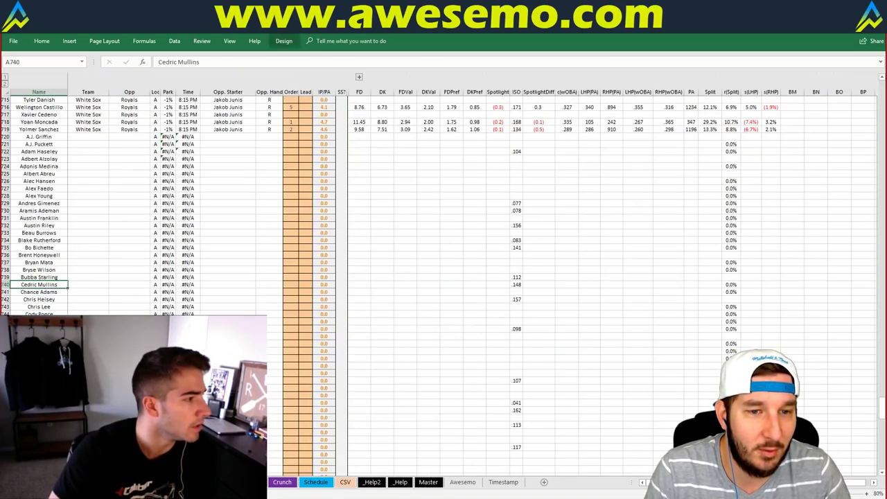
- Look through the unmatched players in the master list and the hitter projection statistics on the neighbouring sheet
key("ctrl+Page_Down")
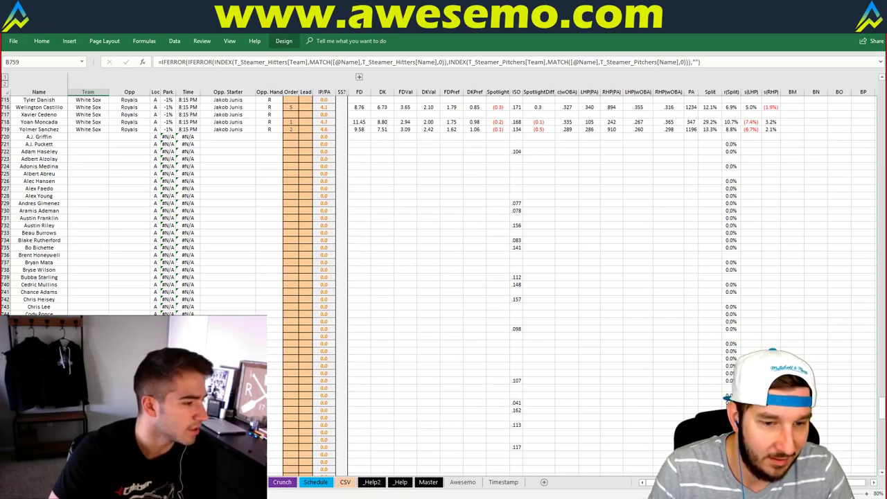
key("ctrl+Page_Down")
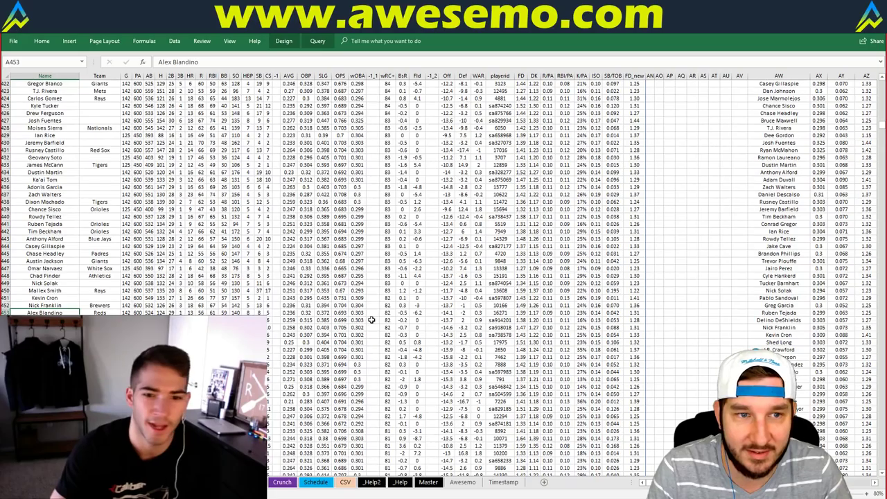
scroll(401, 309, "up", 7)
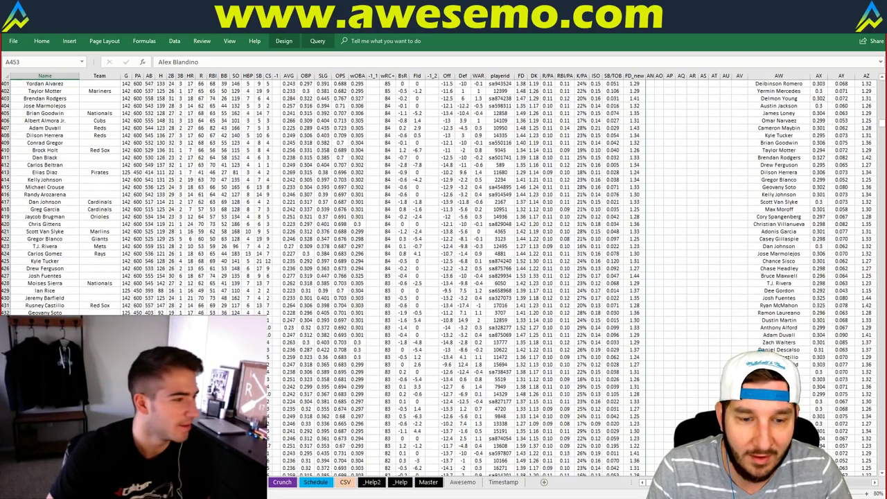
- On the CSV sheet, sort the DraftKings table with Roster Position as the first sort level, keeping A to Z on the second level
left_click(345, 482)
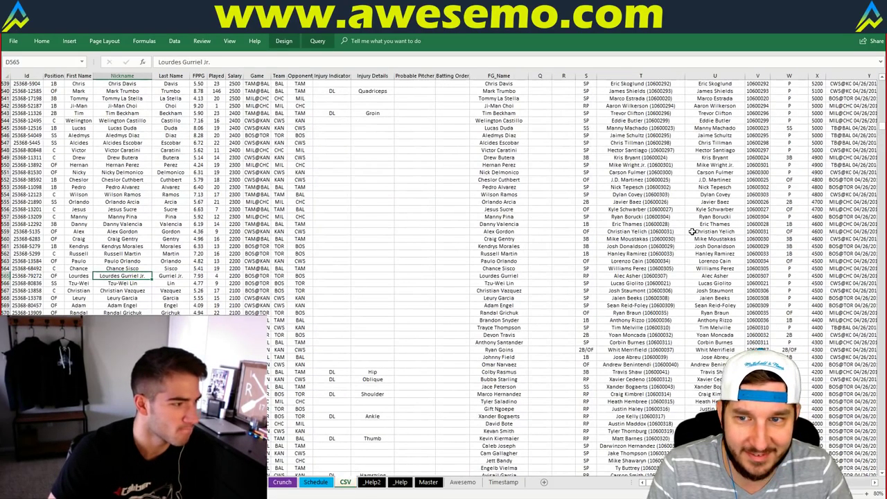
left_click(817, 201)
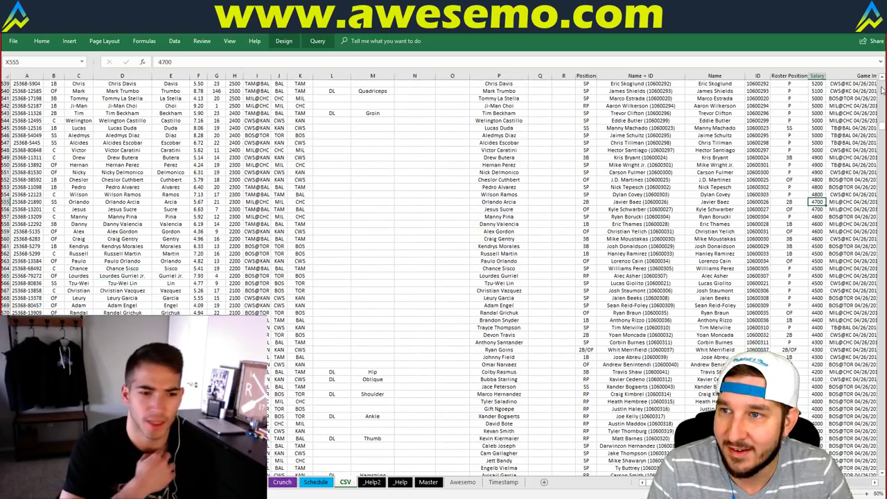
key("ctrl+Up")
left_click(714, 165)
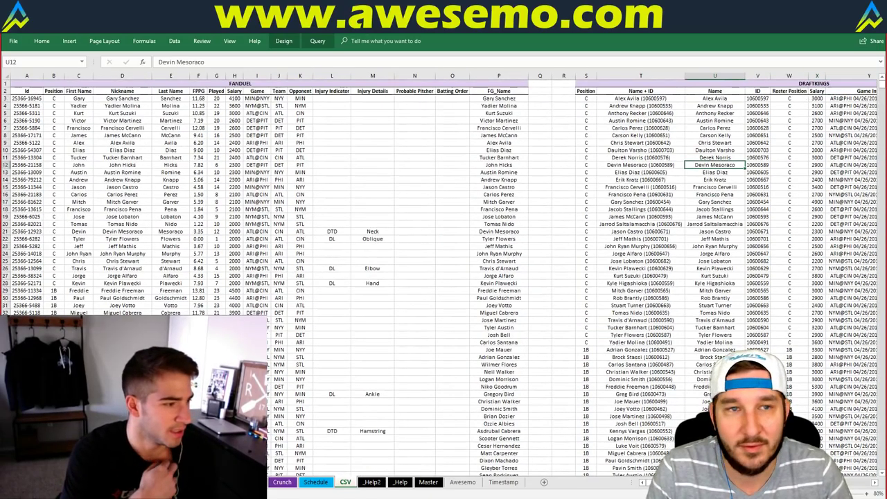
key("ctrl+a")
key("alt+a")
key("s")
key("s")
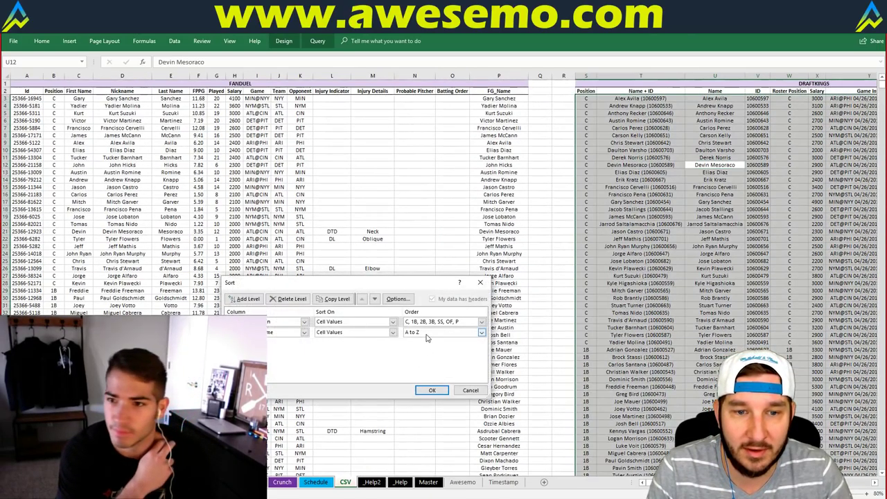
left_click(286, 322)
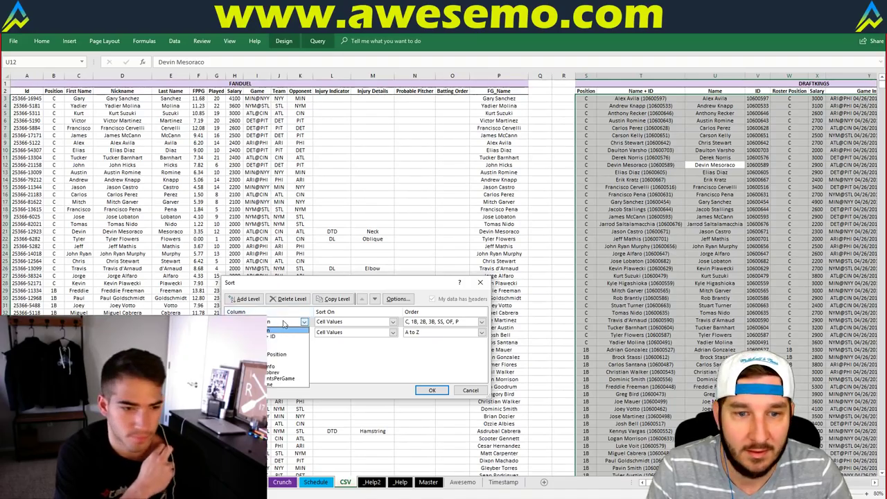
left_click(295, 359)
left_click(431, 390)
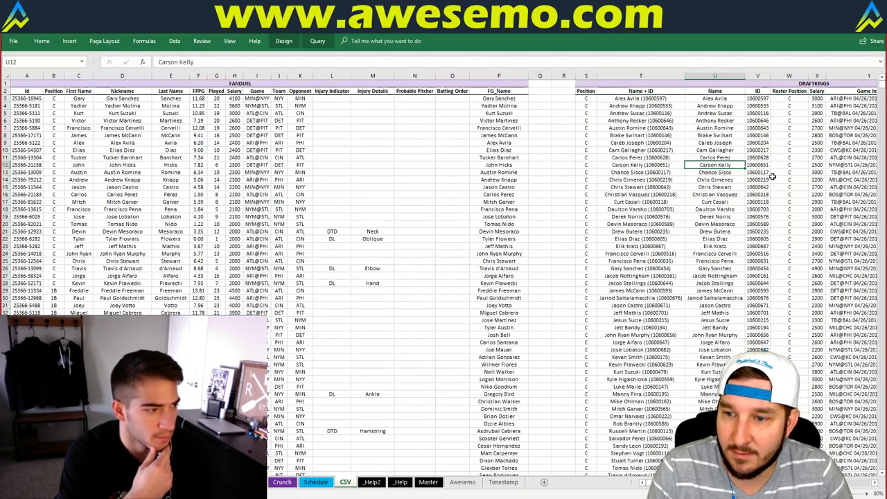
- Search the CSV sheet's DraftKings Name column for "daniel rob" and delete the table row of the outfielder Daniel Robertson
key("ctrl+Page_Up")
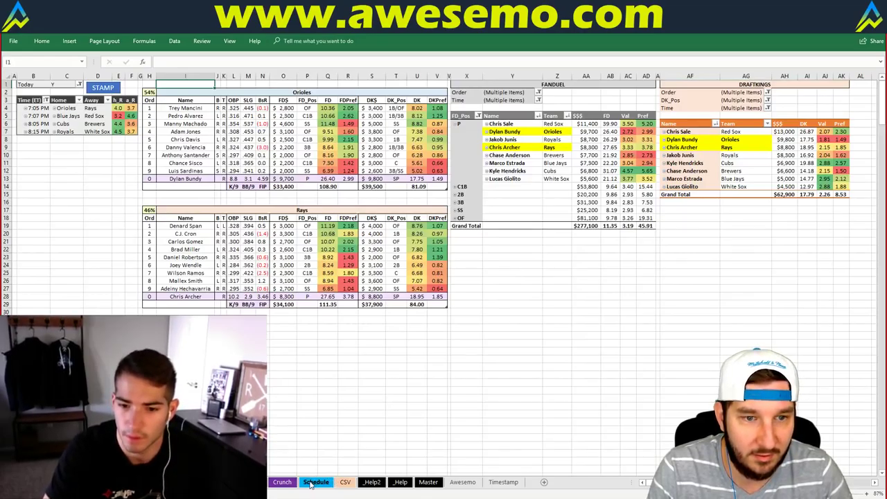
left_click(345, 483)
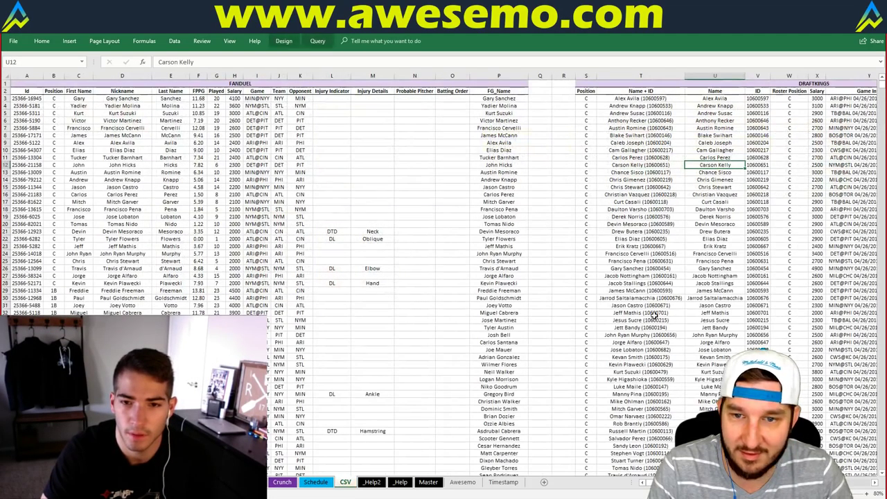
left_click(719, 77)
key("ctrl+f")
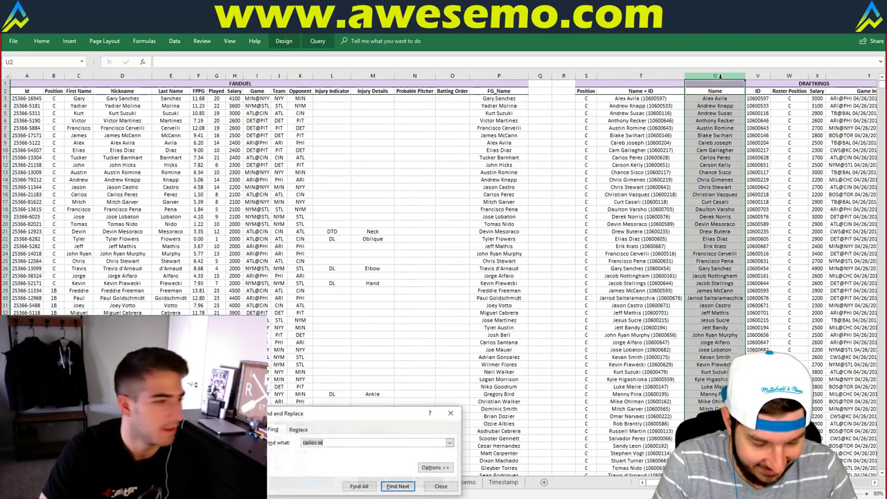
type("daniel rob")
key("Return")
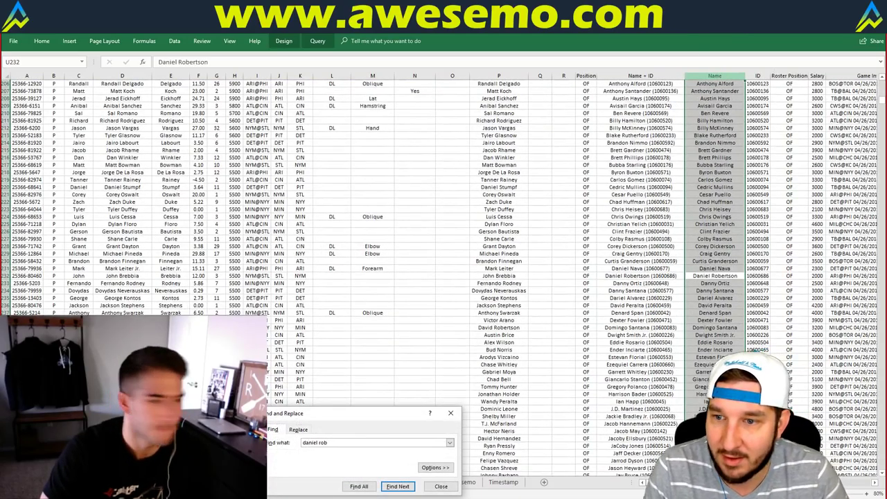
key("Escape")
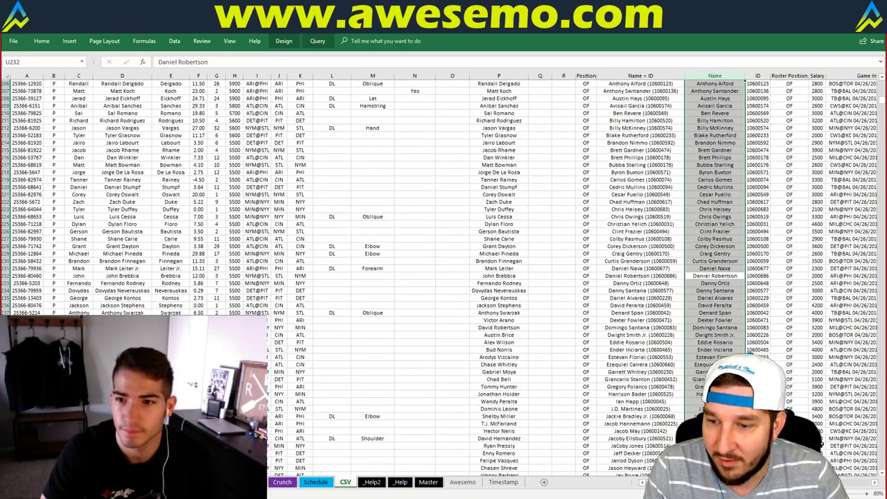
scroll(443, 277, "right", 5)
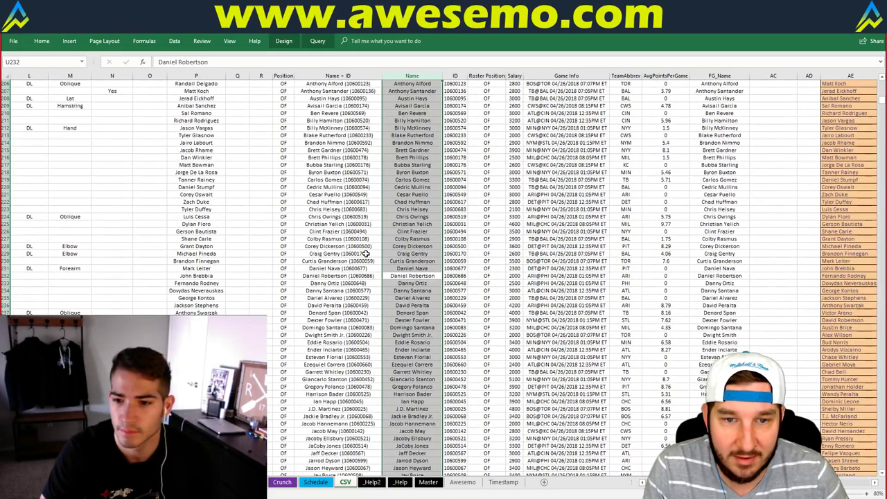
right_click(346, 276)
mouse_move(396, 159)
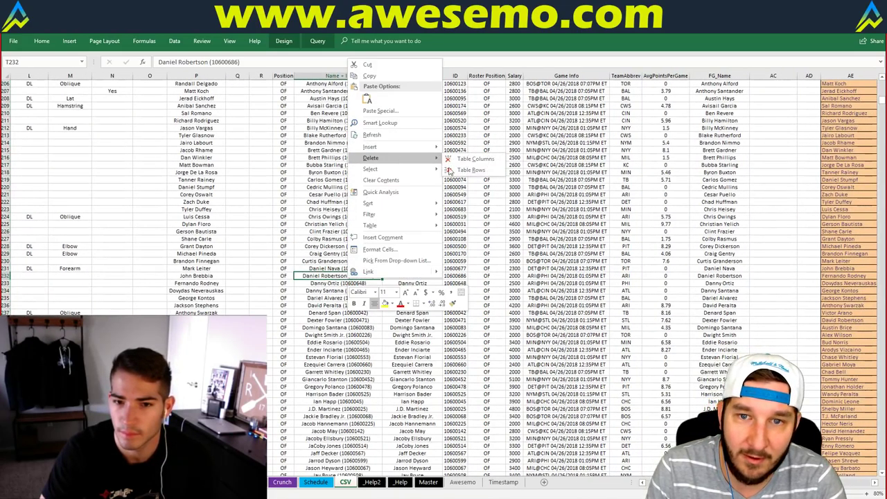
left_click(470, 171)
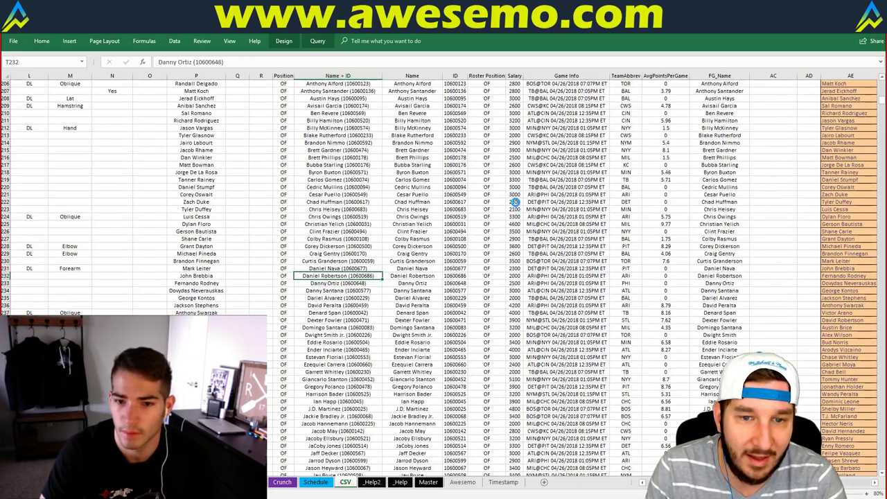
- Go back to the Schedule sheet and review the Orioles and Rays matchup from cell A1
key("ctrl+Page_Up")
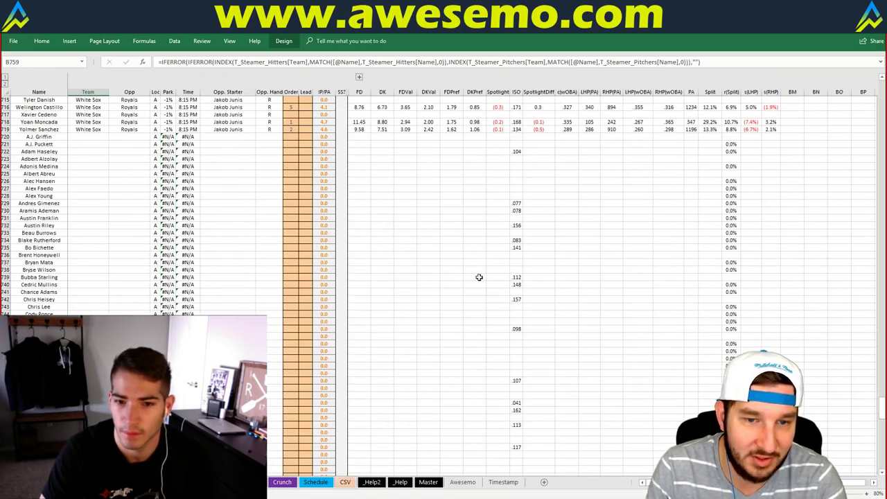
key("ctrl+Page_Up")
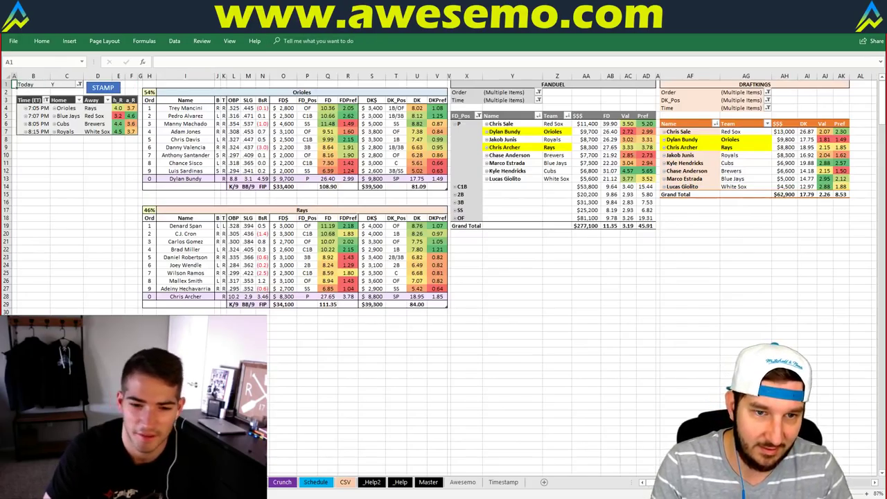
key("ctrl+Home")
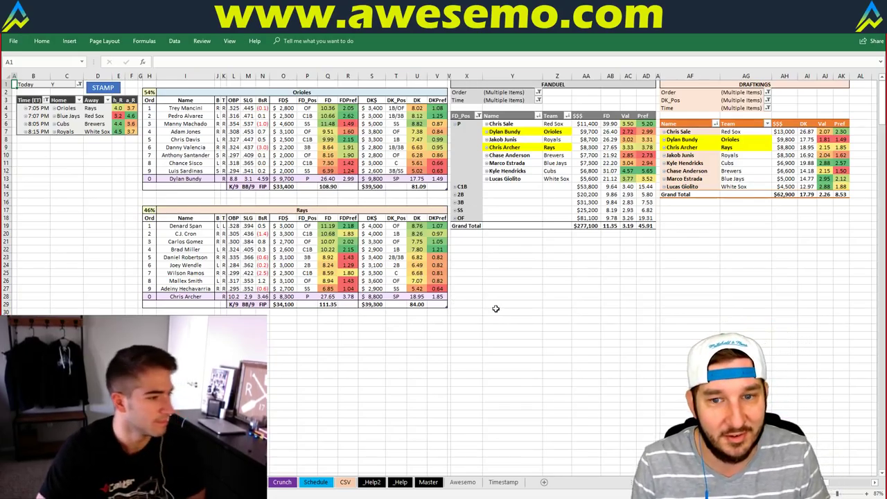
left_click(495, 271)
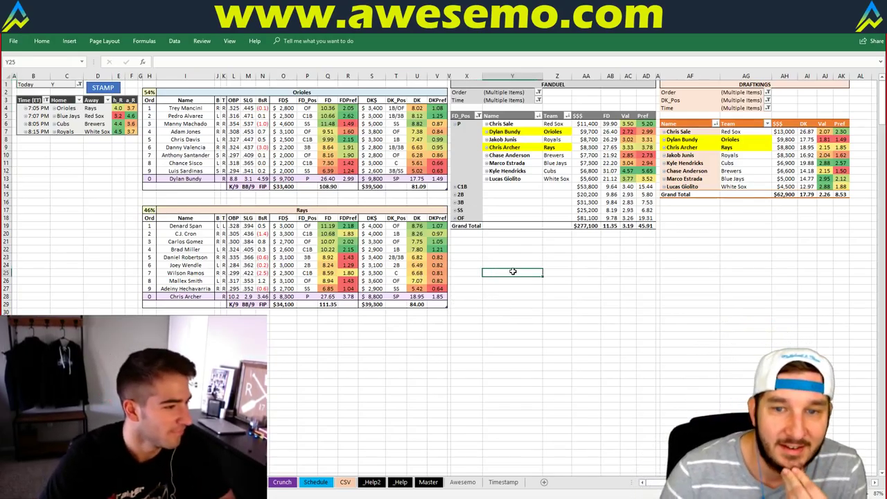
left_click(505, 248)
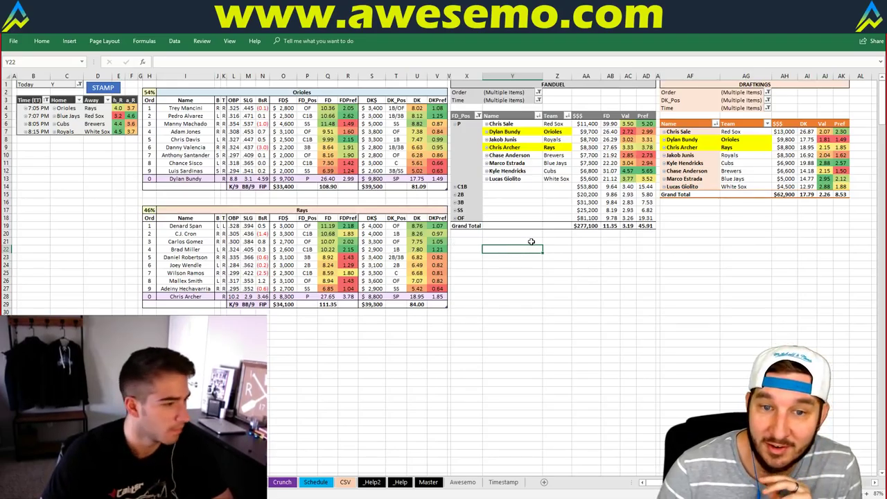
left_click(564, 243)
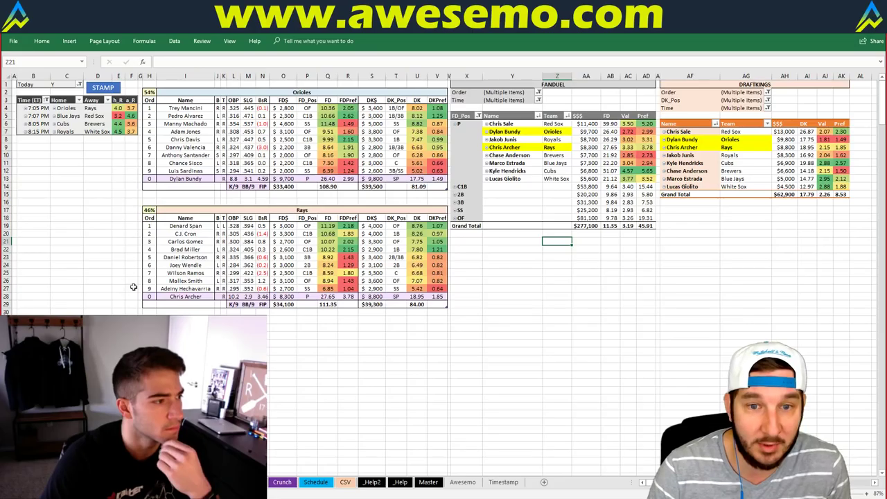
- Switch from the workbook to the browser with Dylan Bundy's FanGraphs page and maximise its window
left_click(201, 327)
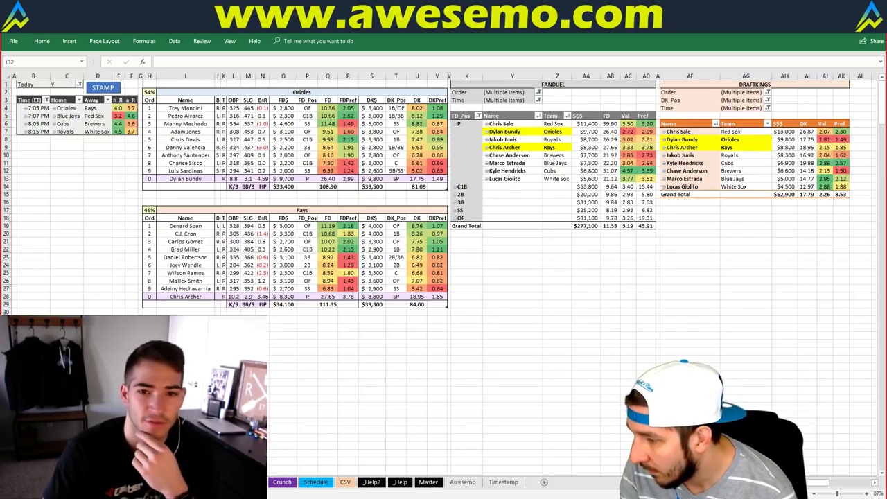
key("alt+Tab")
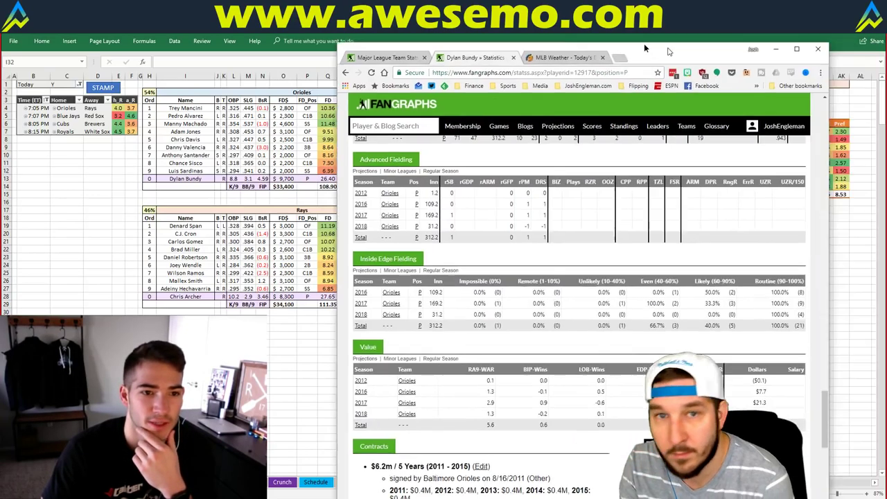
left_click_drag(644, 43, 335, 43)
double_click(334, 43)
- Examine Dylan Bundy's Plate Discipline table, showing the league averages in it and hiding them again
scroll(501, 227, "up", 4)
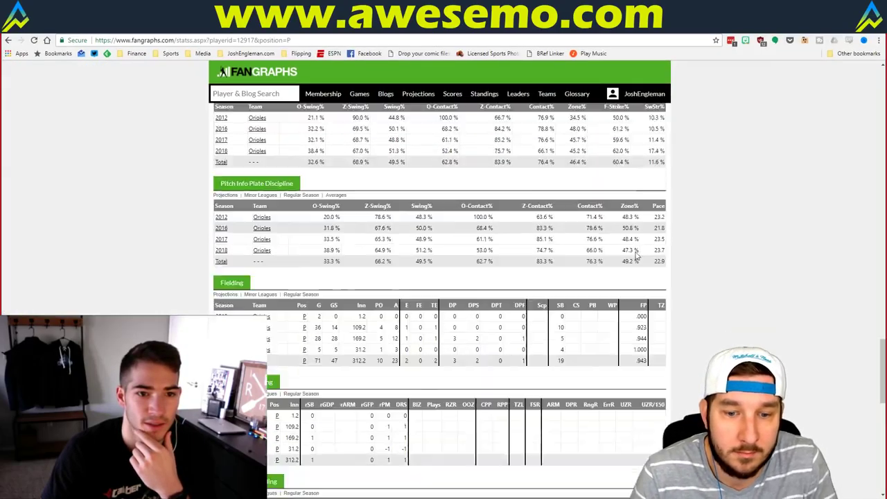
scroll(754, 257, "down", 3)
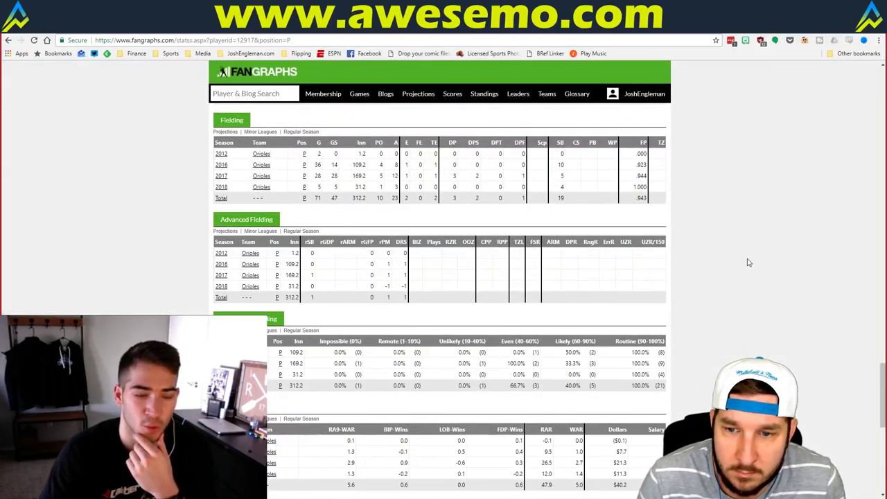
scroll(748, 262, "down", 2)
scroll(748, 262, "up", 3)
scroll(748, 262, "up", 5)
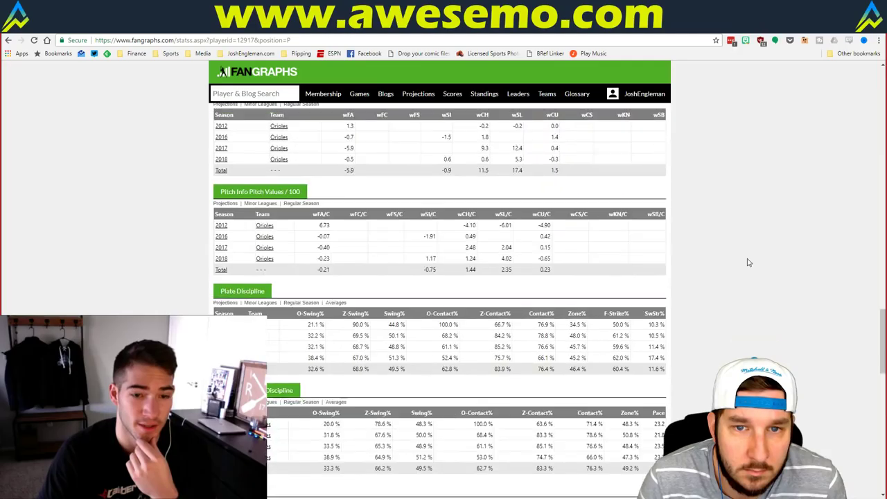
scroll(748, 262, "down", 1)
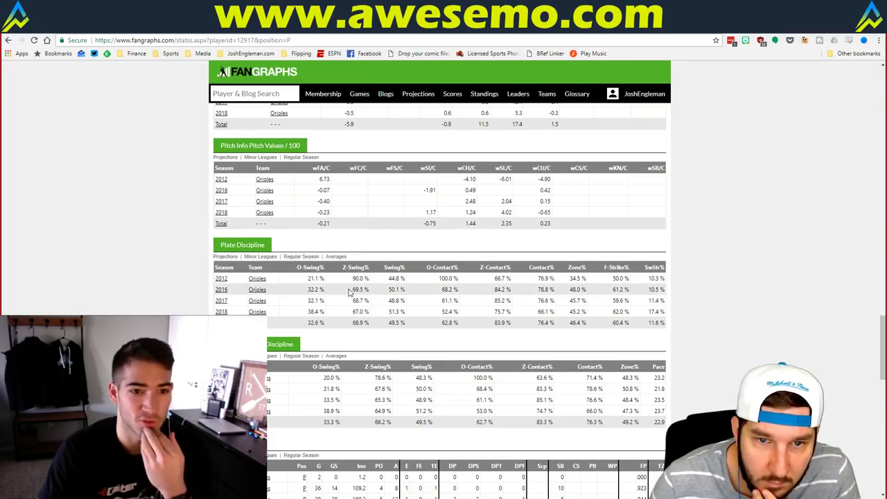
left_click(338, 257)
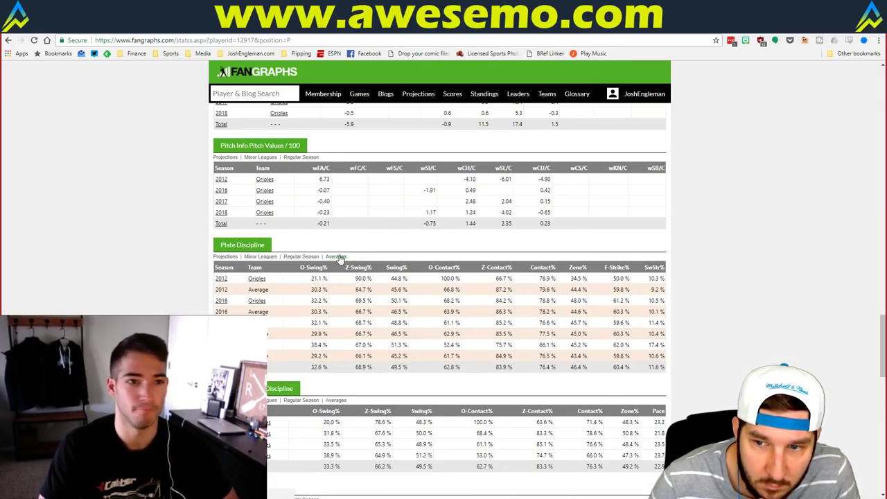
left_click(338, 257)
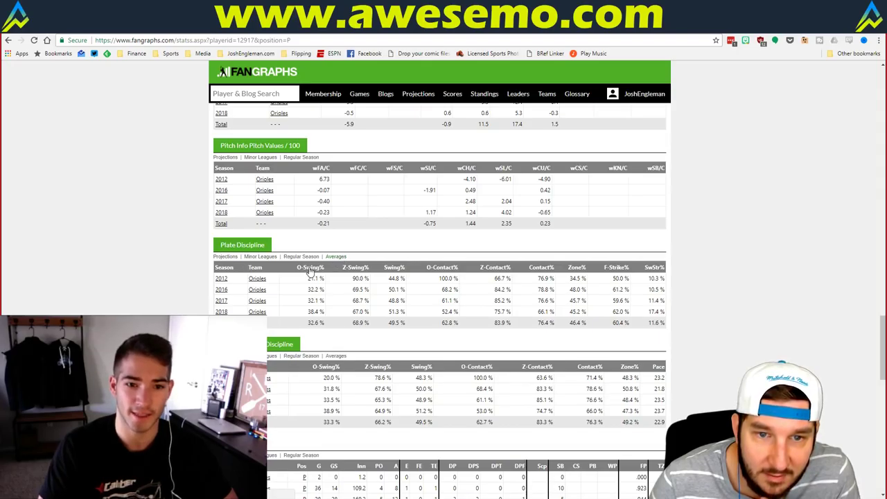
- Examine Bundy's Pitch Values table, including the runs above average per 100 pitches for his fastball and slider
scroll(666, 270, "up", 3)
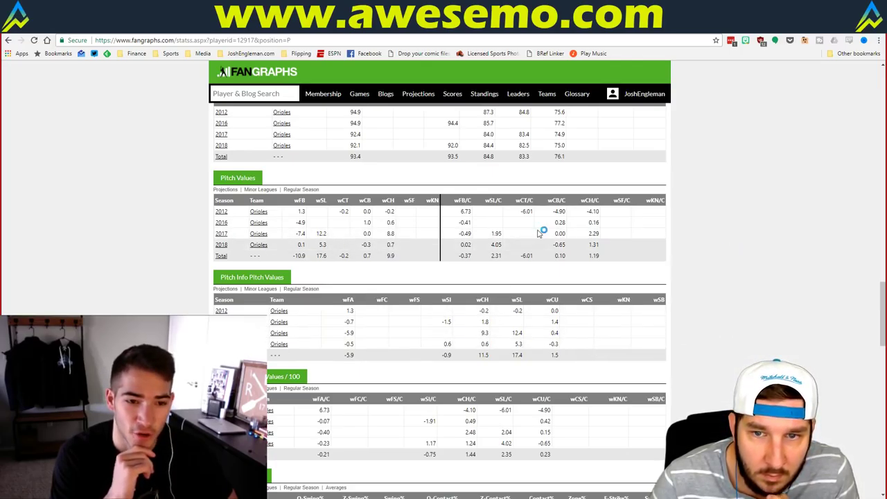
left_click_drag(463, 201, 454, 203)
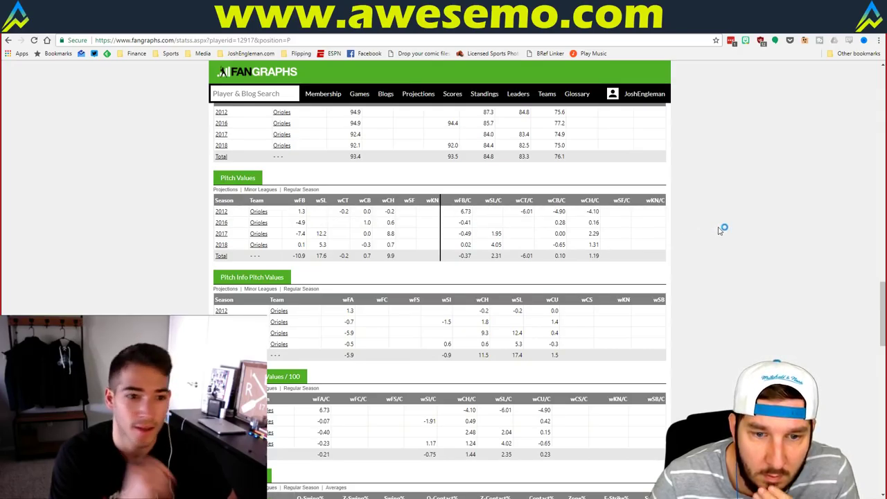
scroll(719, 231, "up", 2)
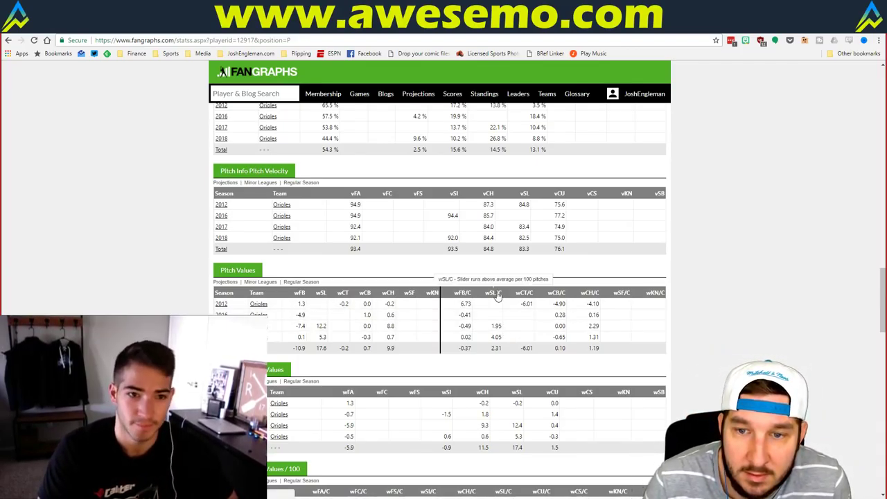
- Review Bundy's Custom and Dashboard season statistics and open his Game Log
scroll(710, 306, "up", 15)
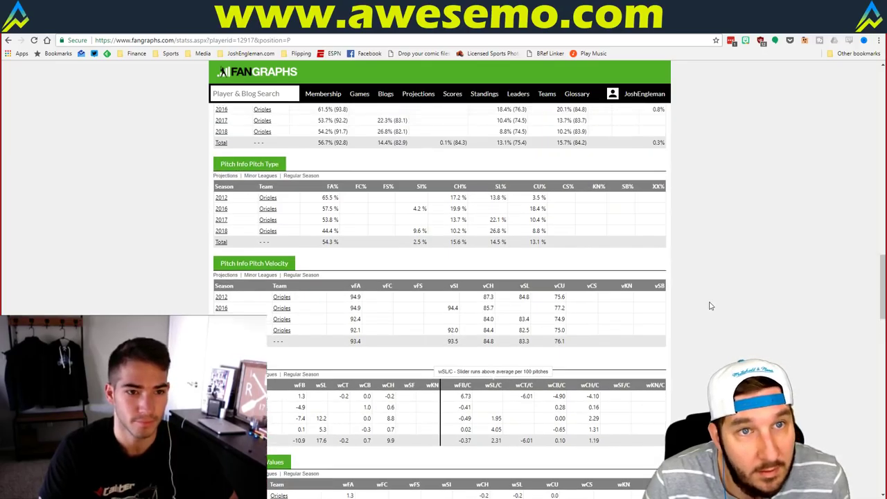
scroll(710, 305, "up", 3)
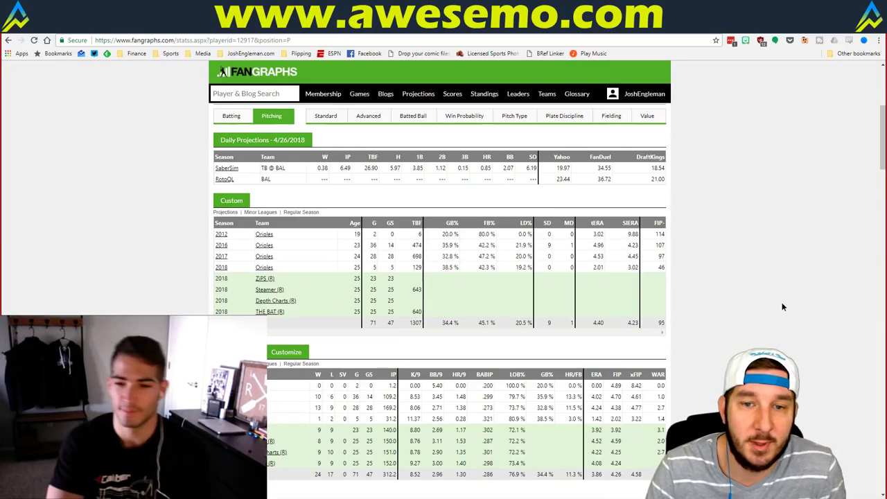
scroll(782, 304, "down", 2)
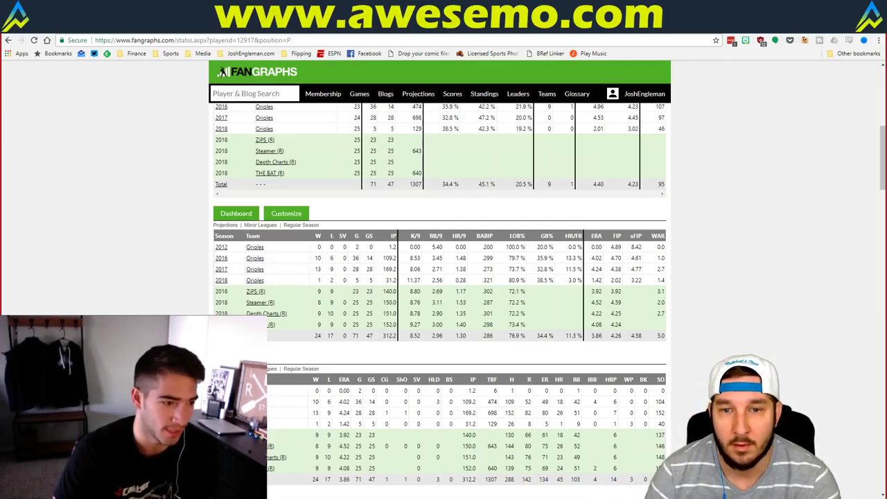
scroll(346, 184, "up", 5)
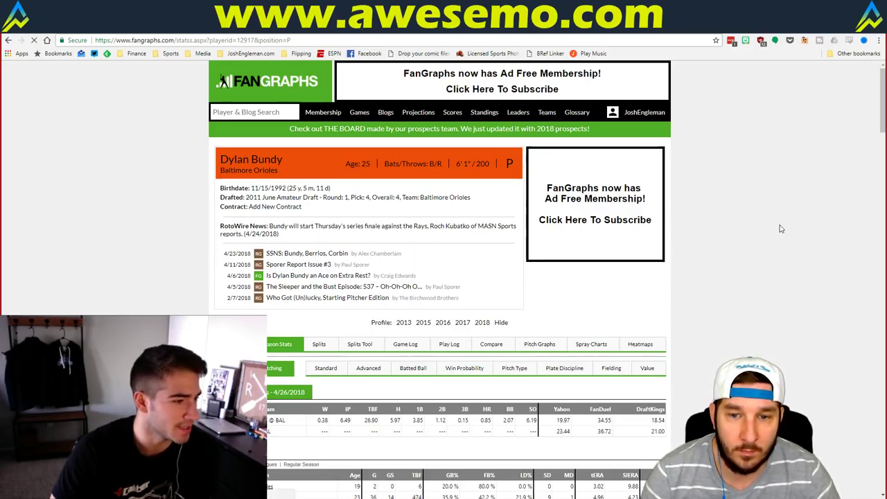
left_click(406, 345)
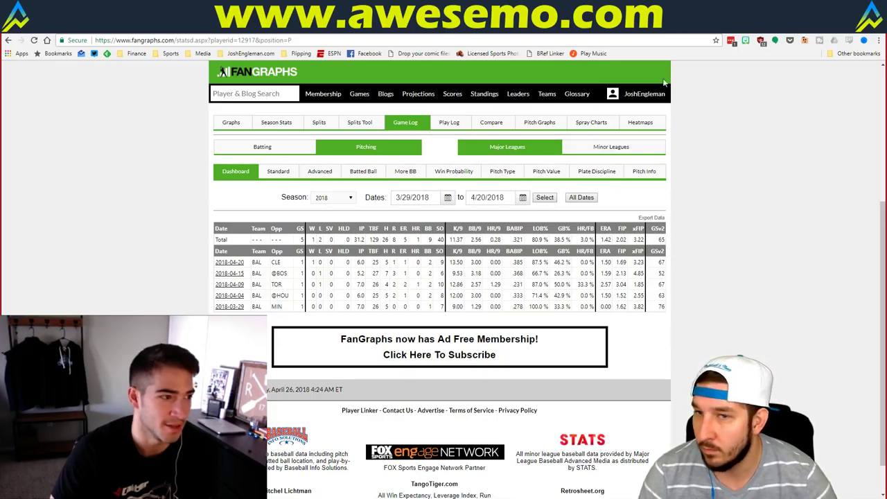
- Compare the 2018 team batting Plate Discipline leaderboard, sorted by SwStr%, with the opponents in Bundy's game log
key("ctrl+Tab")
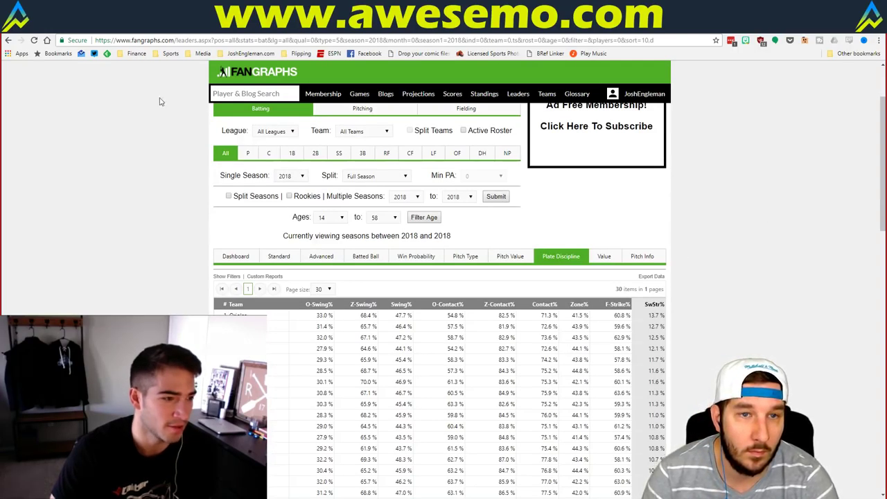
scroll(157, 146, "down", 2)
key("ctrl+Tab")
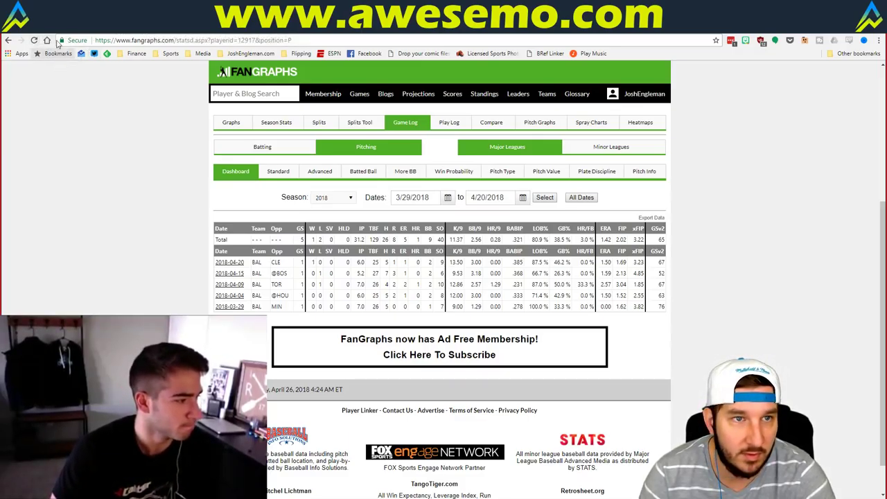
key("ctrl+Tab")
scroll(70, 143, "down", 1)
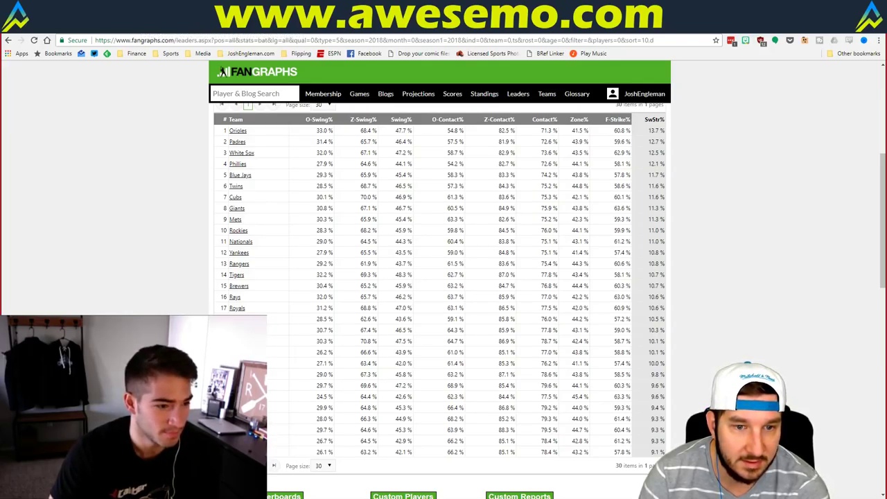
key("ctrl+Tab")
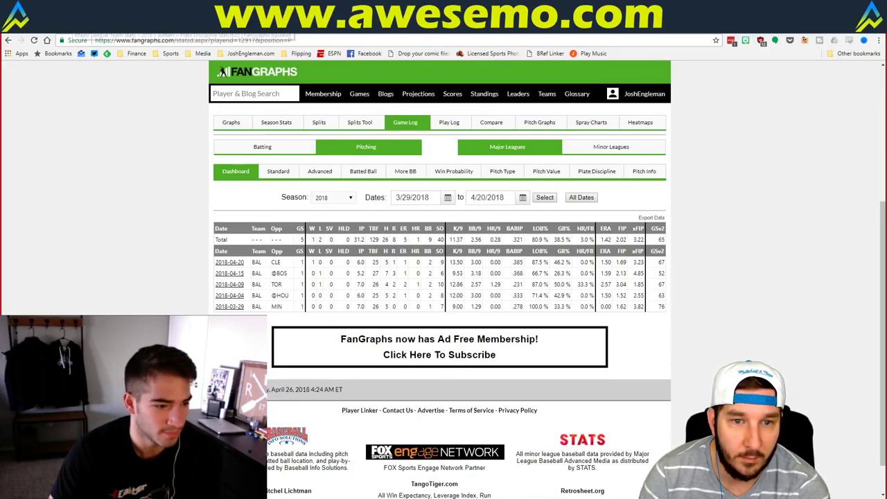
key("ctrl+shift+Tab")
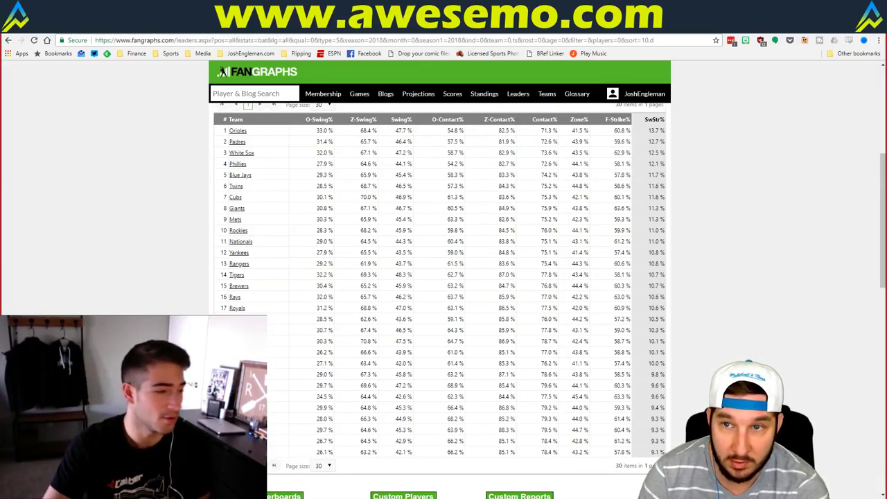
key("ctrl+Tab")
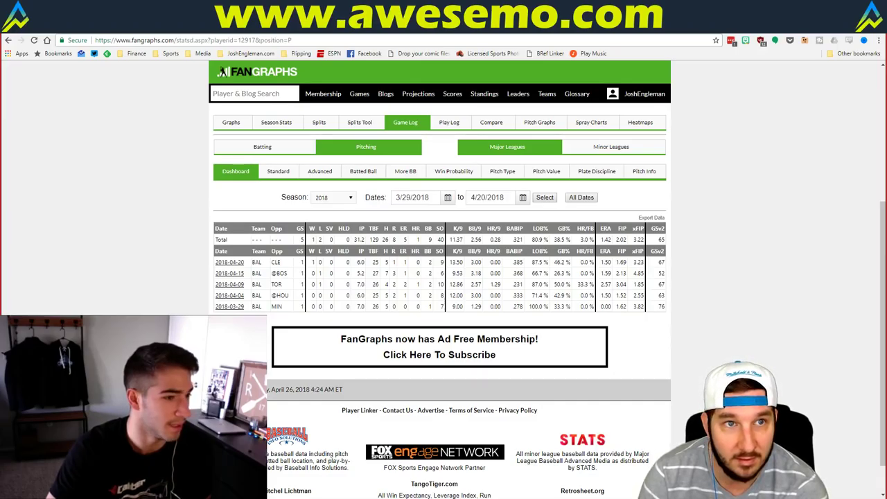
key("ctrl+Tab")
key("ctrl+shift+Tab")
key("ctrl+shift+Tab")
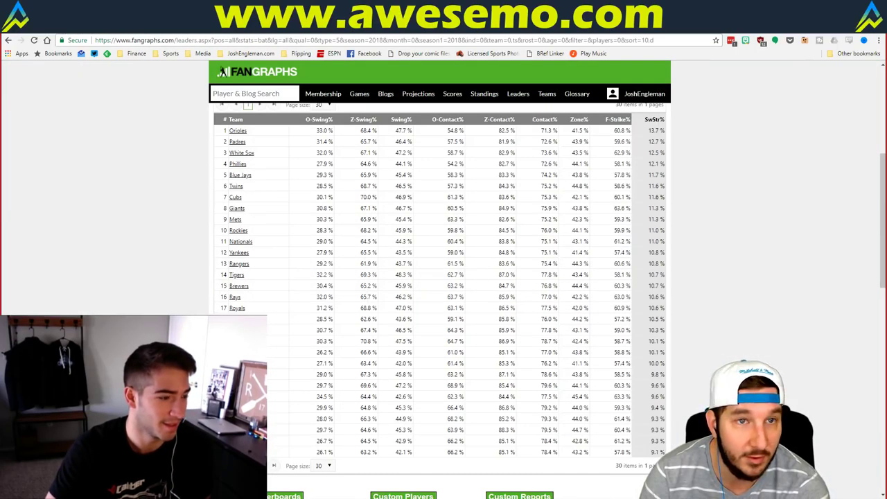
key("ctrl+Tab")
- Return to the Excel Schedule sheet and look over the Orioles and Rays projections and the pitcher value tables
key("alt+Tab")
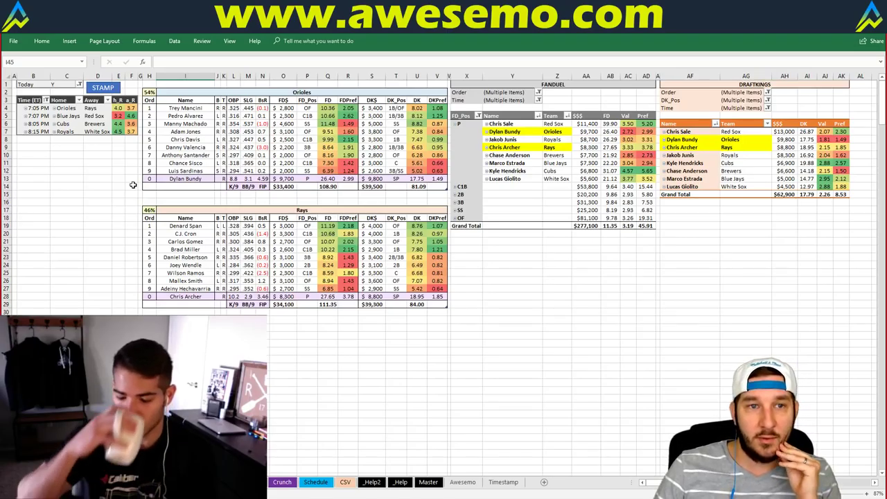
right_click(826, 76)
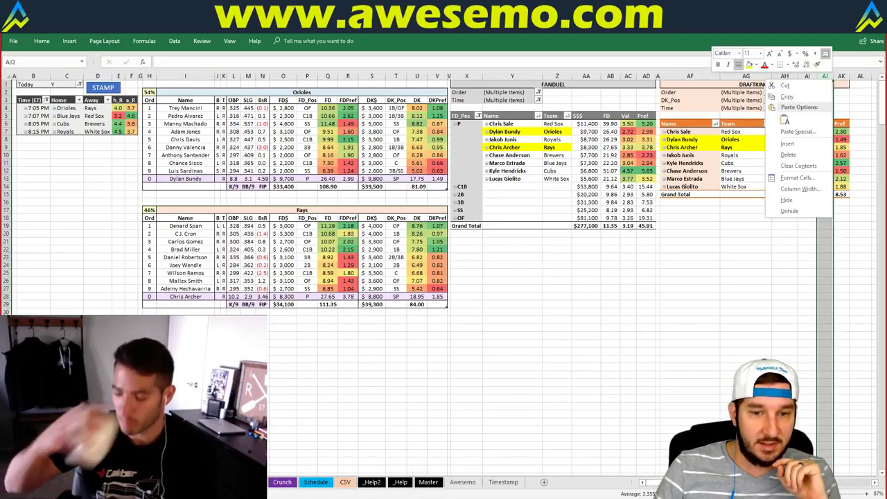
key("Escape")
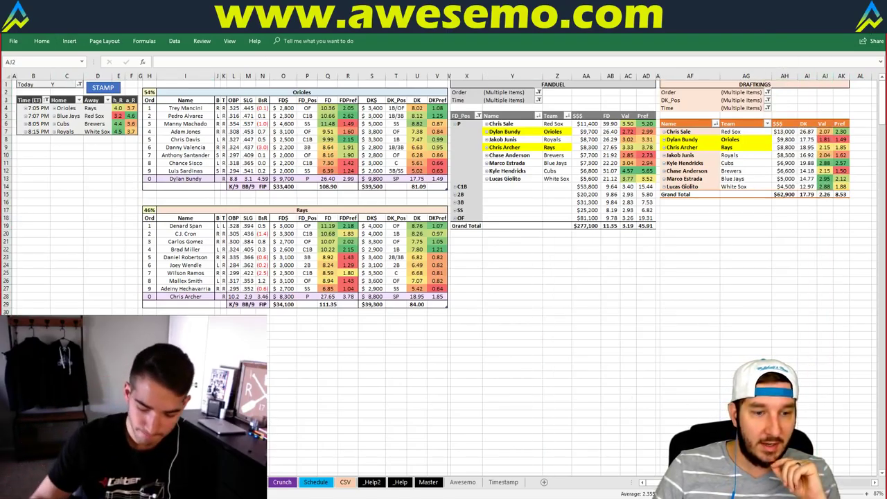
key("alt+Tab")
key("alt+Tab")
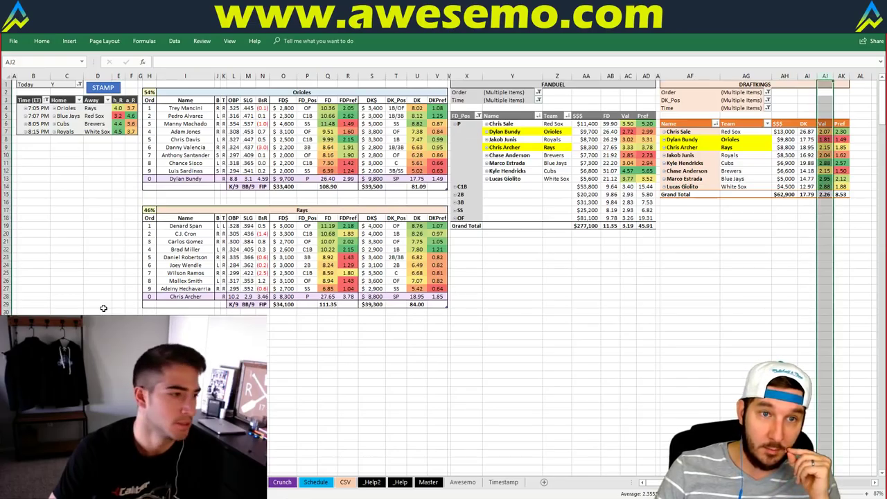
left_click(97, 250)
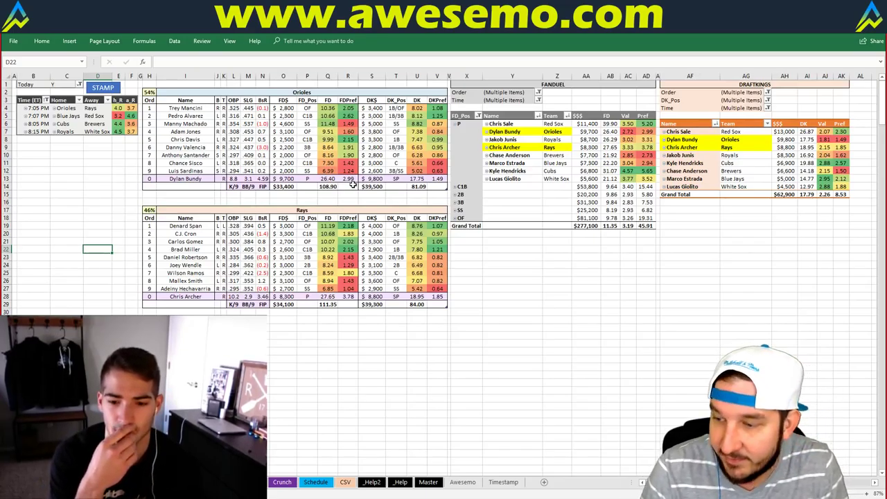
left_click(523, 241)
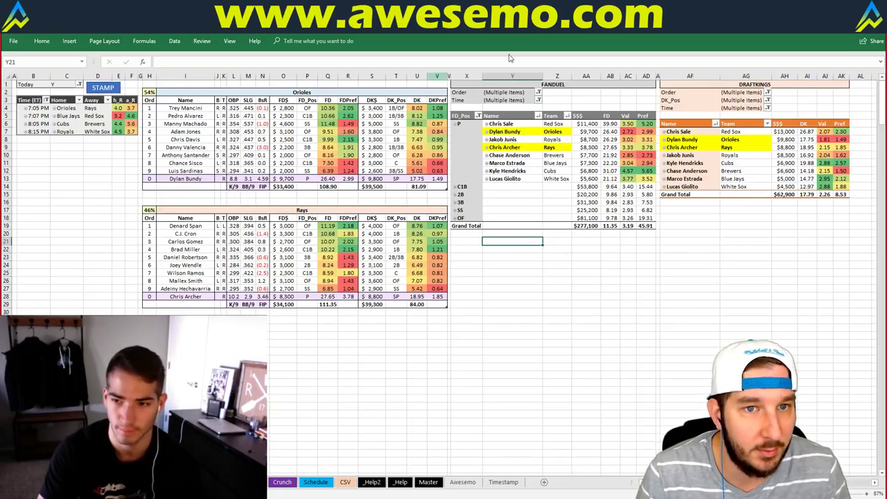
- Set the team of the upper matchup table in cell I2 to Blue Jays and run STAMP
left_click(314, 93)
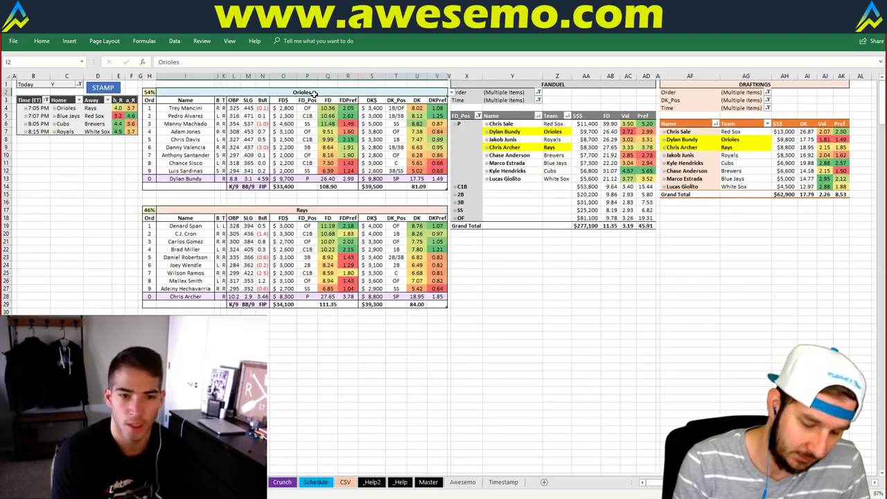
type("Blue Jays")
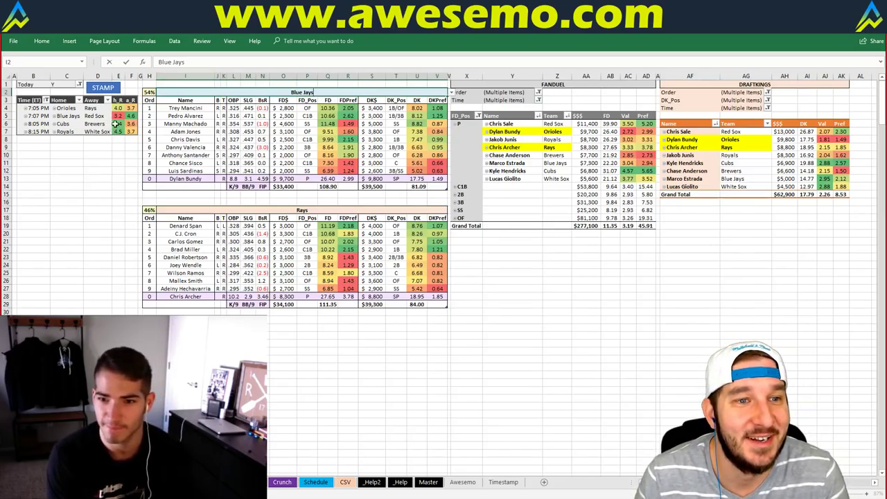
left_click(104, 89)
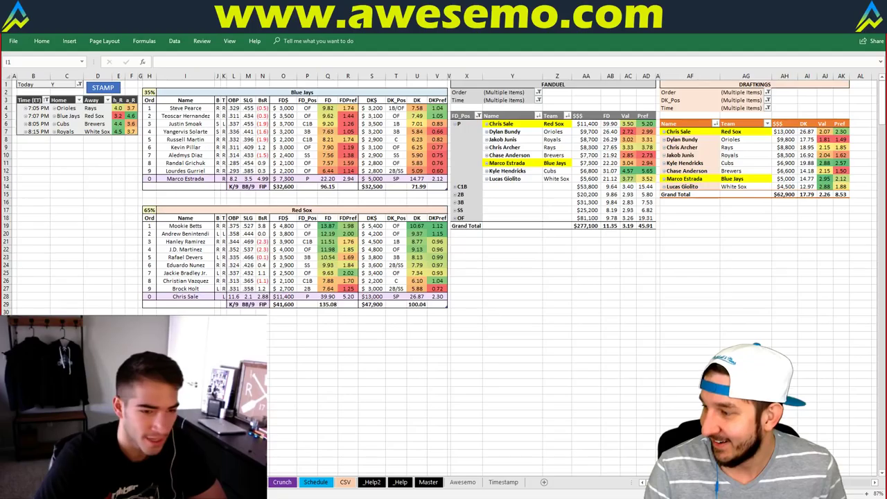
- Switch to the browser and review the FanGraphs game graph and player tables of the 4/25/2018 Marlins at Dodgers game
key("alt+Tab")
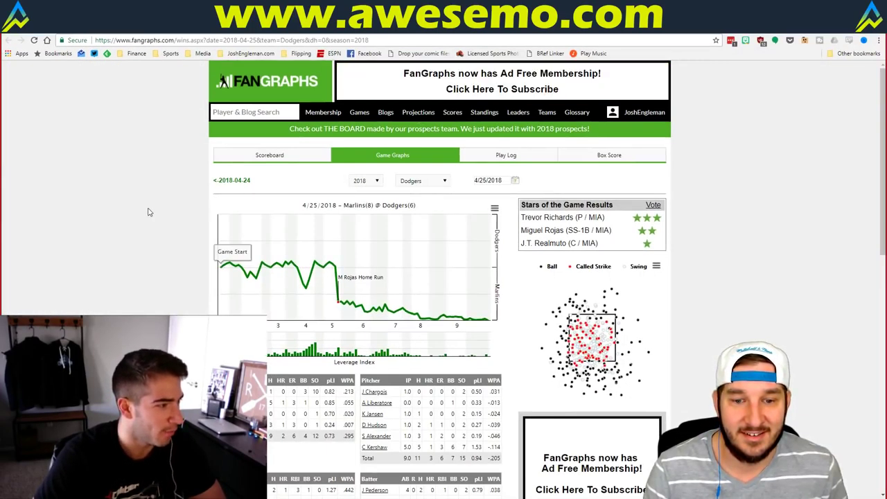
scroll(149, 222, "down", 2)
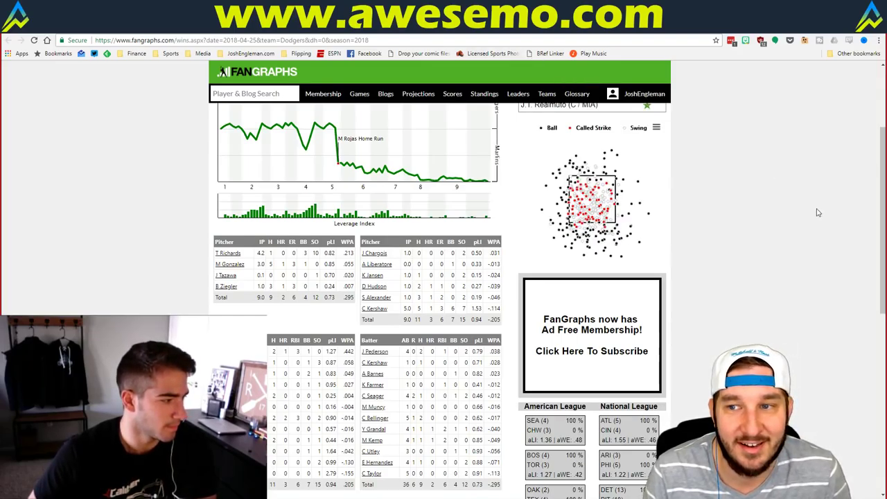
scroll(817, 212, "up", 3)
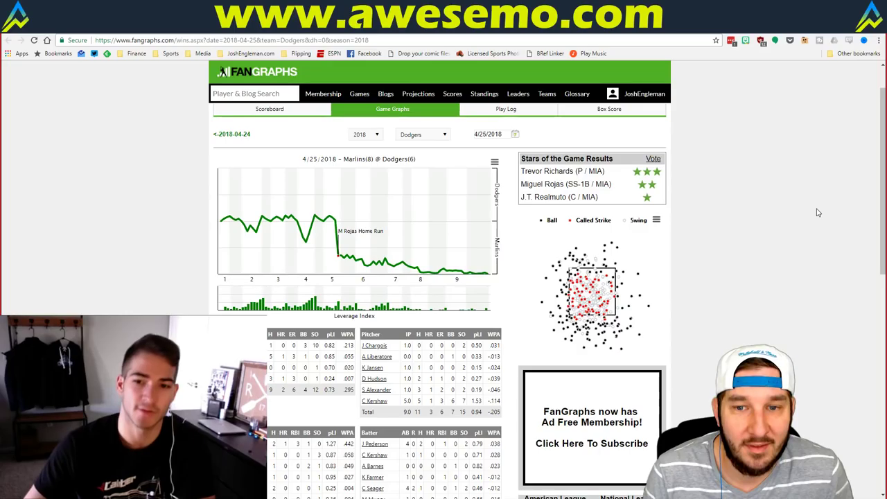
- Return to the Excel Schedule sheet and look over the Blue Jays and Red Sox projections and the pitcher value tables
scroll(817, 212, "down", 1)
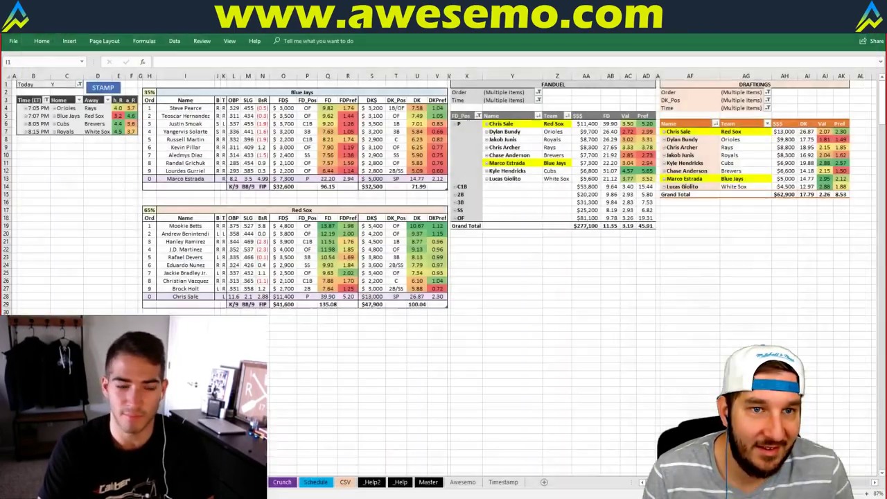
key("alt+Tab")
left_click(344, 367)
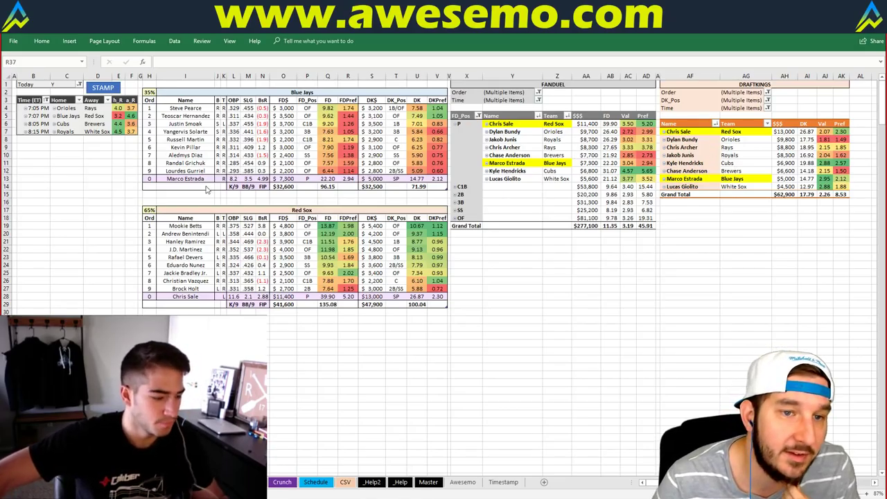
left_click(114, 202)
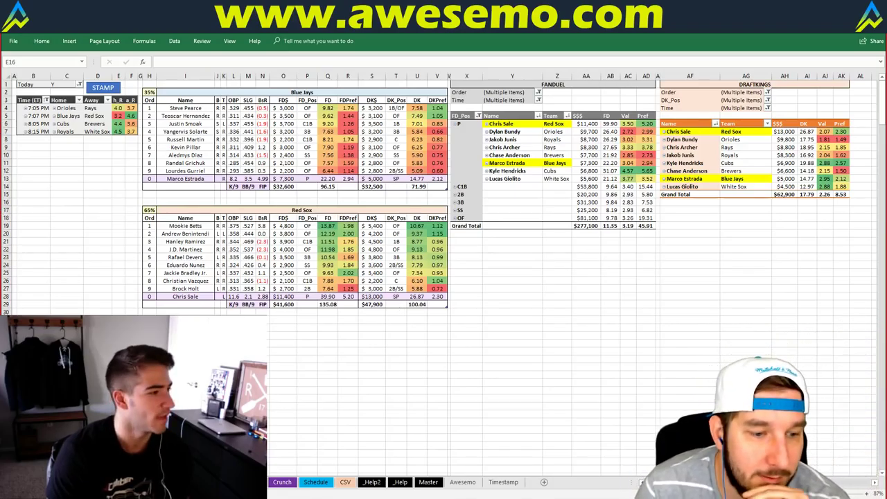
- Switch to FantasyCruncher in the browser, filter the Crunch_1 lineups to those with Chris Sale, and close Crunch_1
key("alt+Tab")
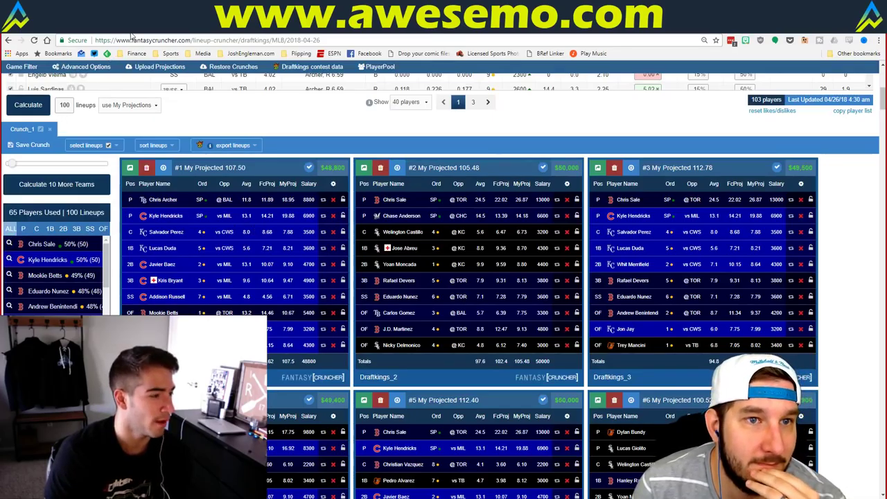
left_click(9, 244)
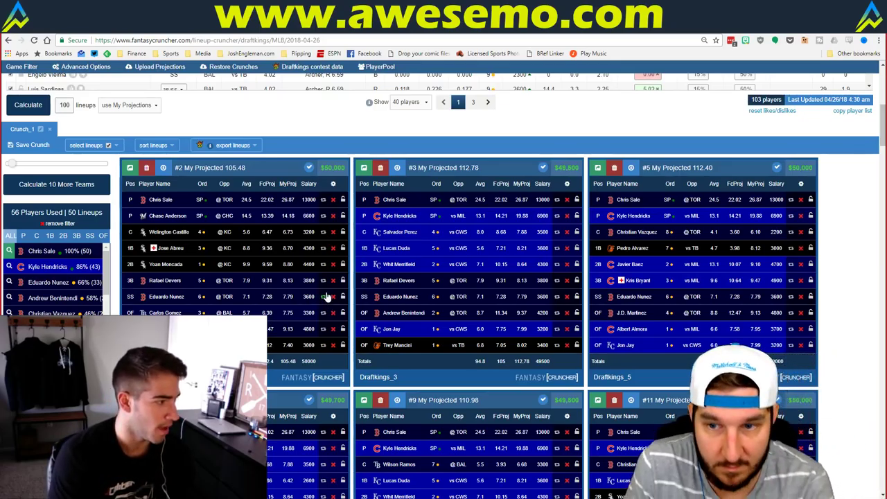
left_click(50, 130)
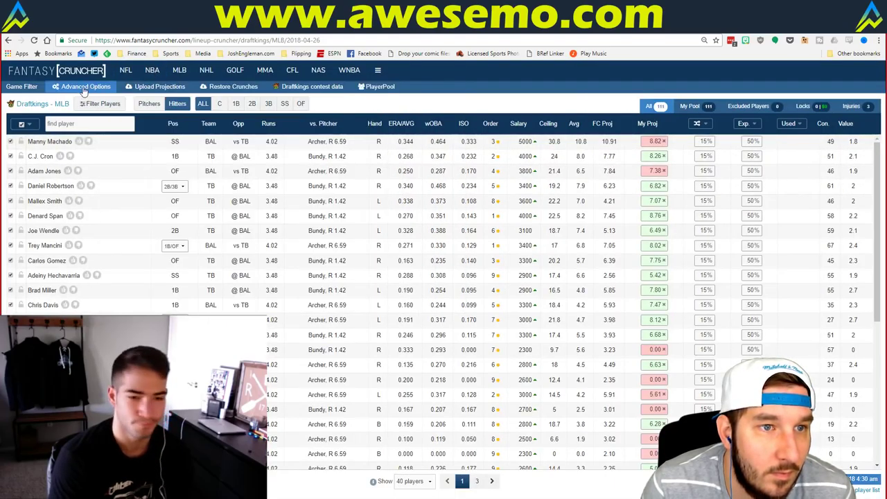
- Set the first team stack's size to 5 players in the advanced options and close the dialog
left_click(84, 89)
left_click(336, 115)
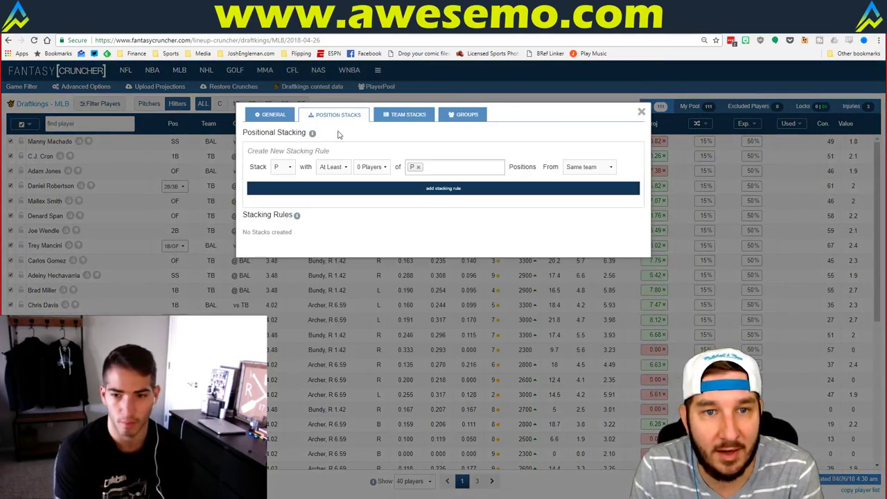
left_click(409, 115)
left_click(336, 179)
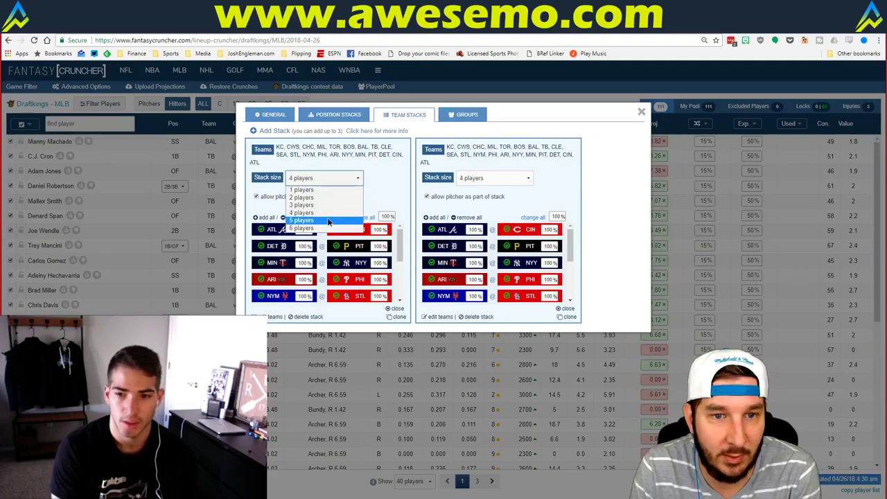
left_click(329, 222)
left_click(641, 112)
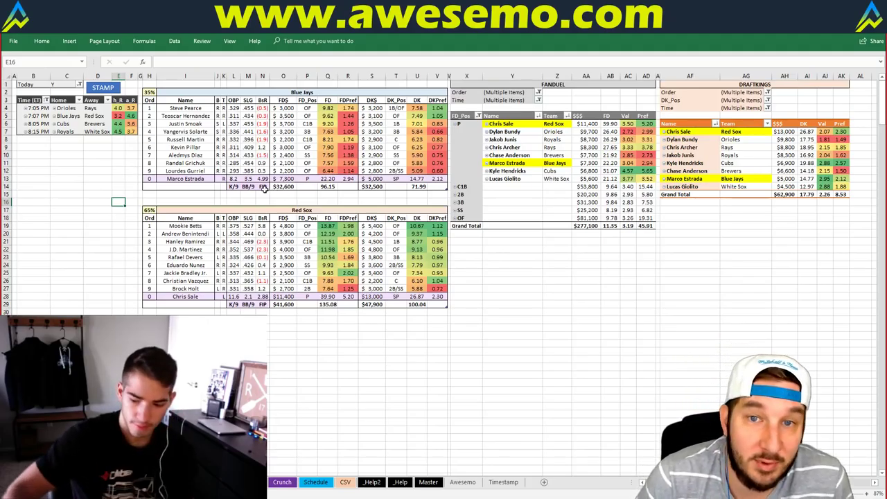
- Return to the Excel Schedule sheet, set the team of the upper matchup table in cell I2 to Cubs and run STAMP
left_click(76, 171)
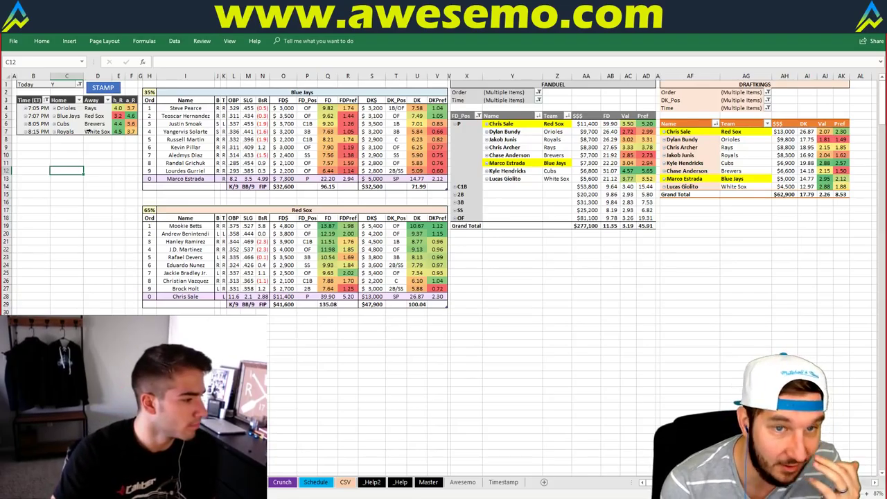
left_click(627, 304)
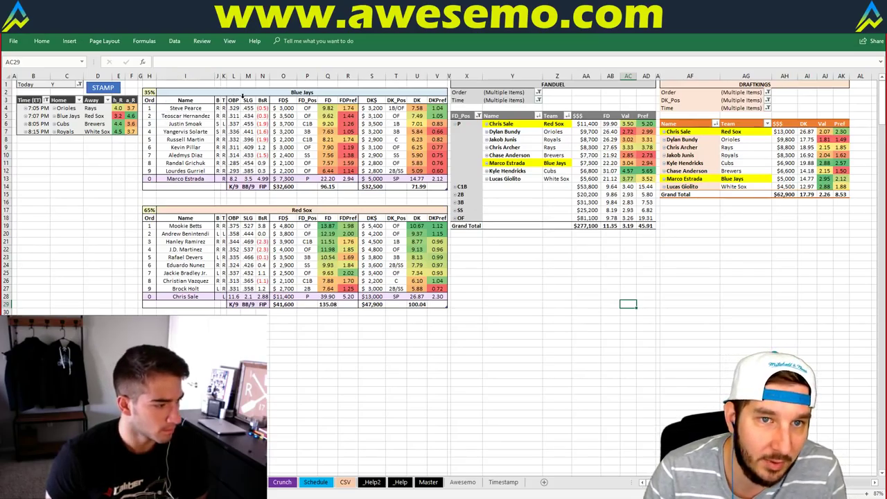
left_click(164, 123)
left_click(243, 92)
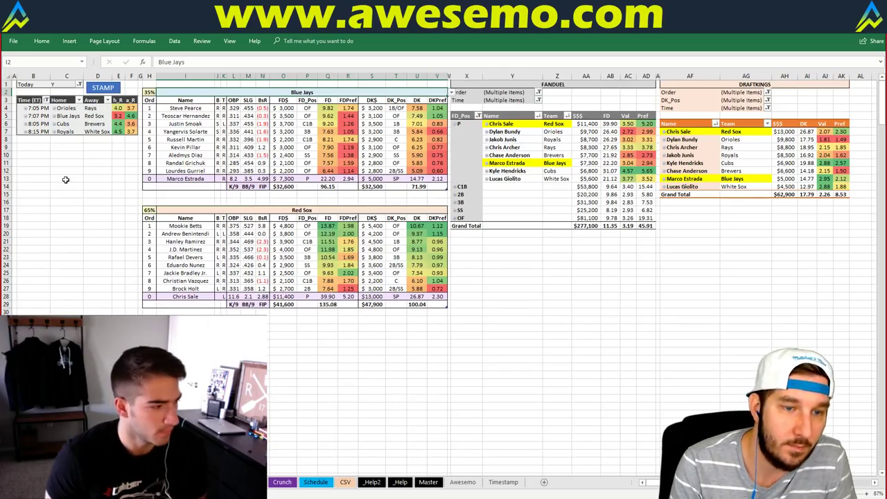
type("Cubs")
key("Return")
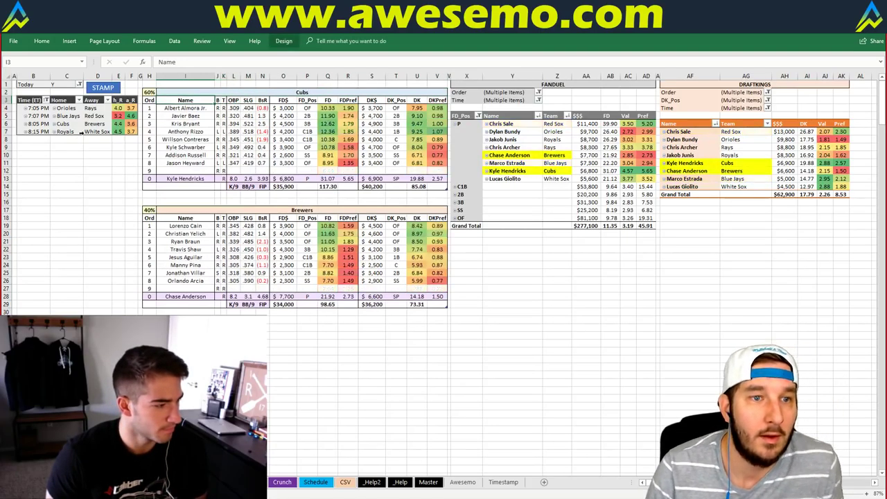
left_click(103, 88)
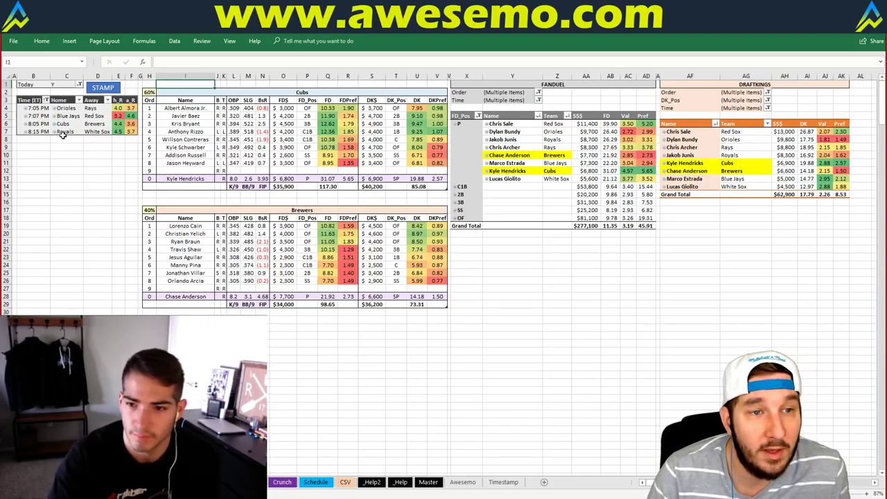
- Look over the Cubs and Brewers projections and the highlighted starting pitchers in the value tables
left_click(44, 145)
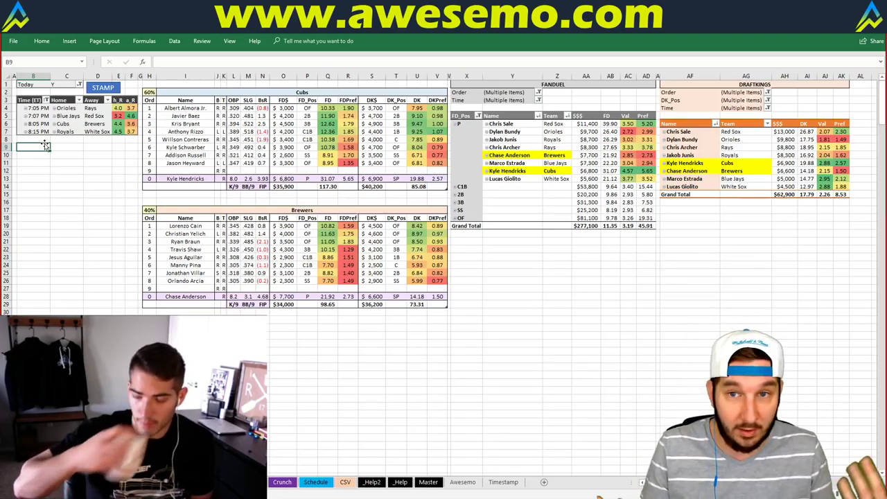
left_click(67, 146)
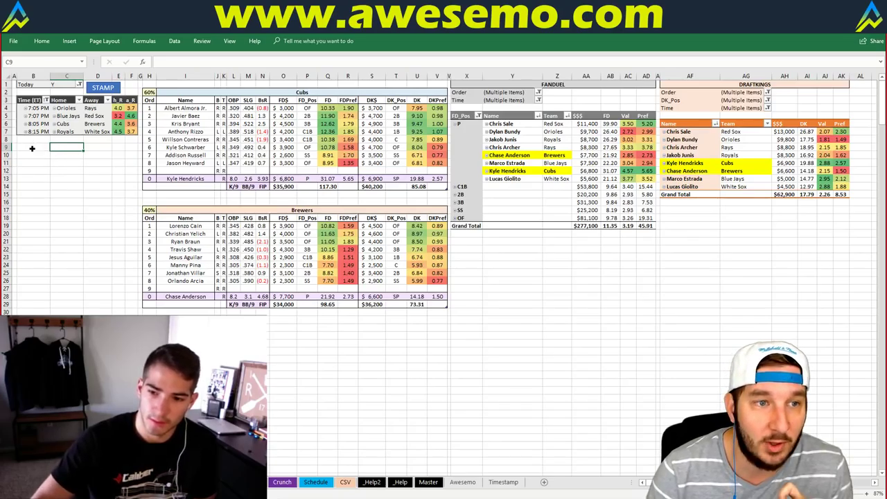
left_click(34, 147)
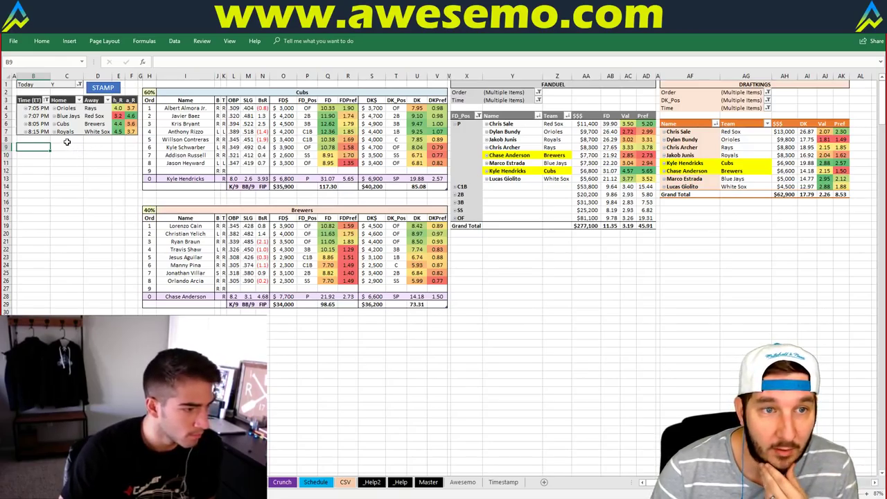
left_click(59, 145)
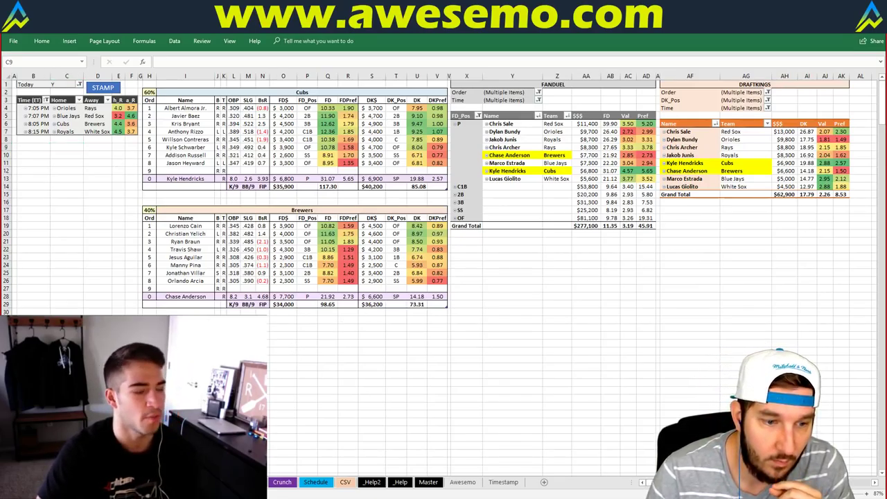
- Switch to FantasyCruncher, review the Crunch_2 lineups filtered by Kyle Hendricks and Chris Sale, and remove the filter
key("alt+Tab")
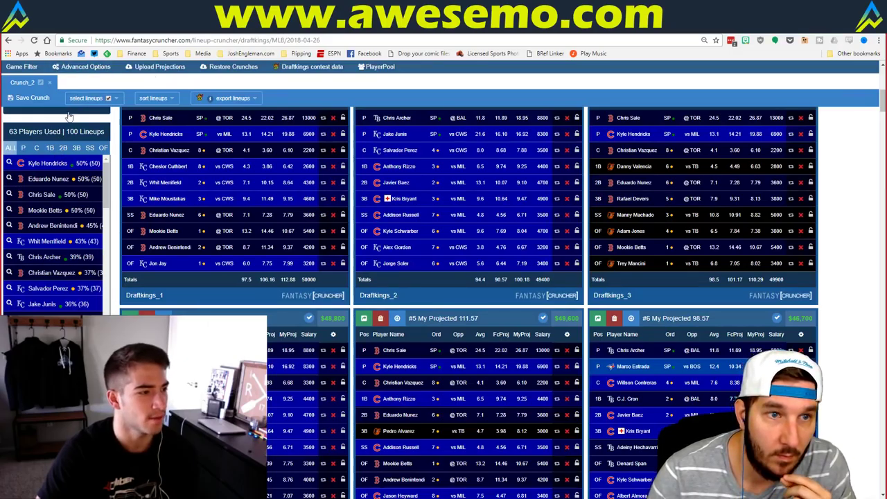
left_click(9, 163)
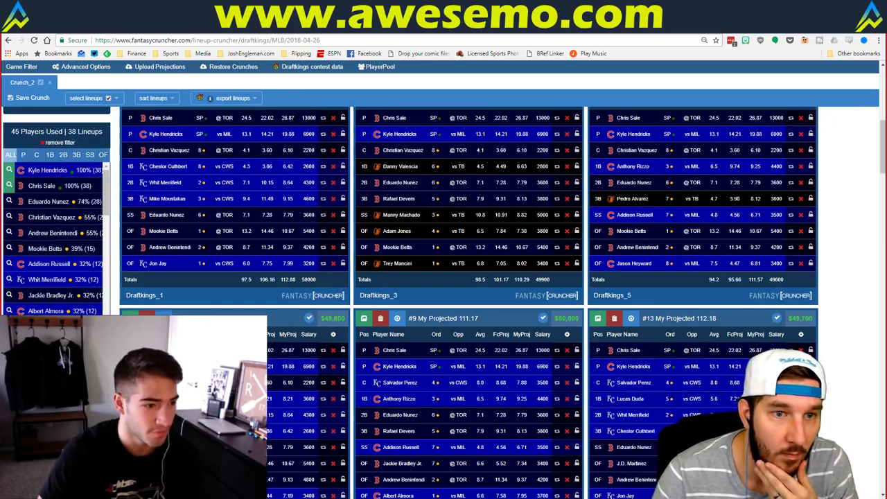
scroll(342, 295, "up", 2)
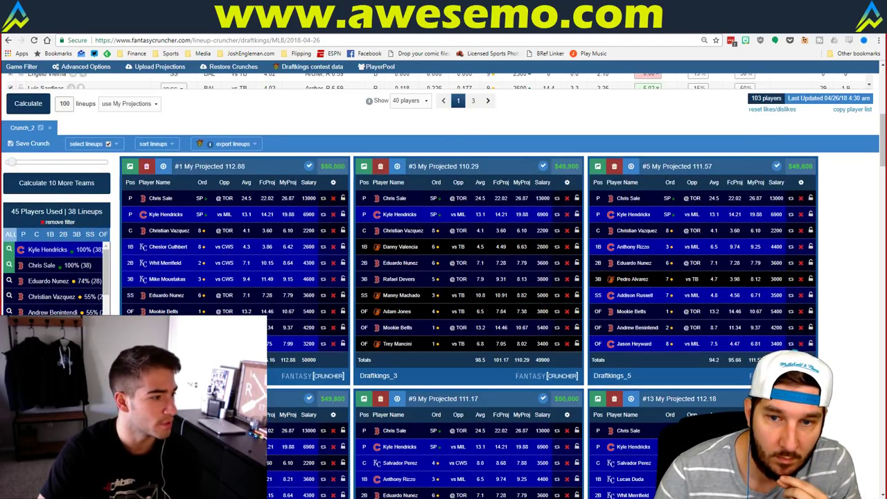
left_click(56, 221)
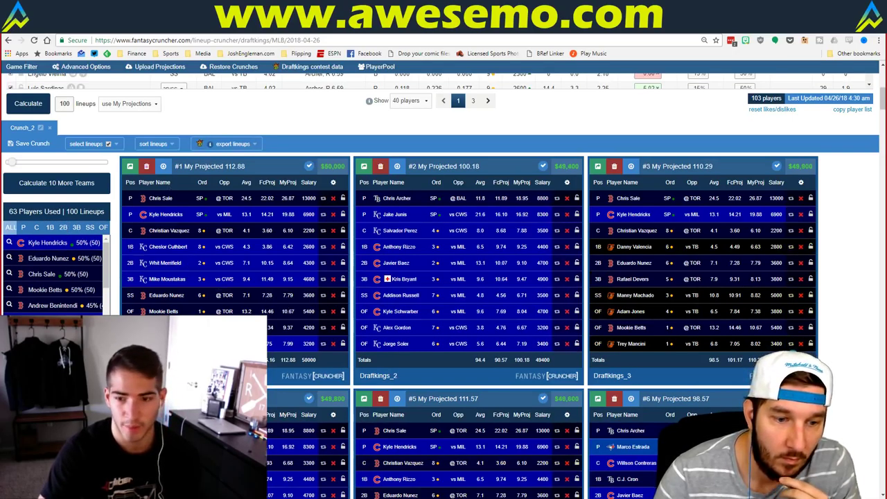
- Return to the Excel Schedule sheet and compare the Cubs and Brewers hitters and pitchers again
key("alt+Tab")
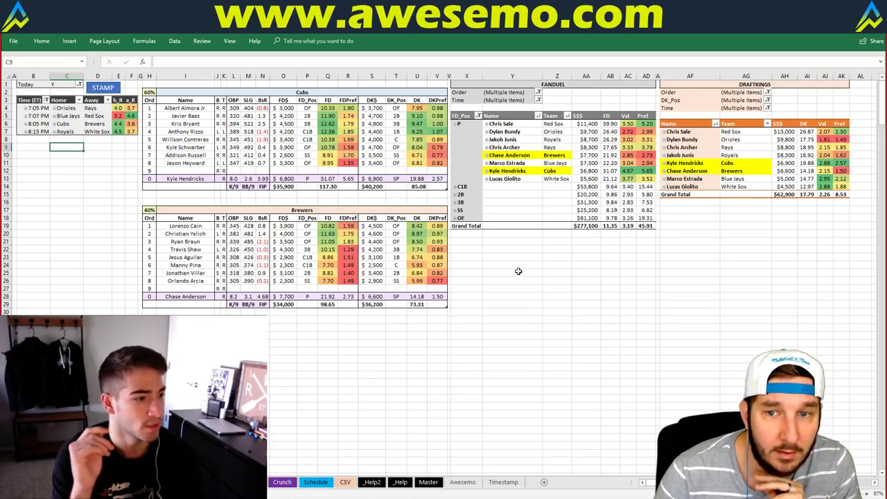
left_click(516, 271)
left_click(508, 257)
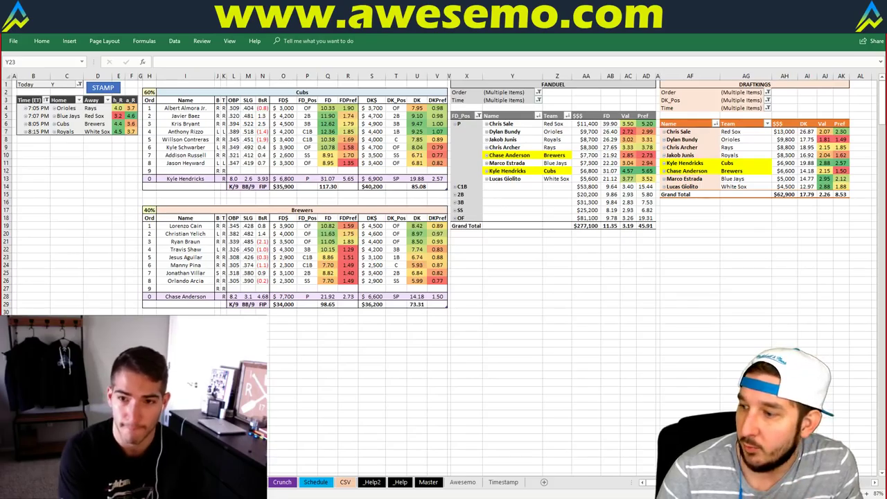
left_click(33, 188)
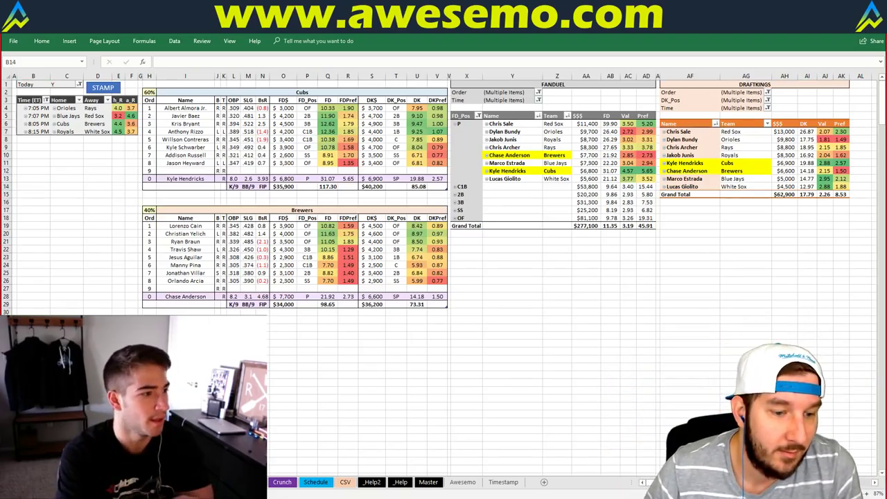
- Switch to FantasyCruncher, filter the Crunch_2 lineups by Chris Sale and second baseman Javier Baez, and examine the remaining lineups
key("alt+Tab")
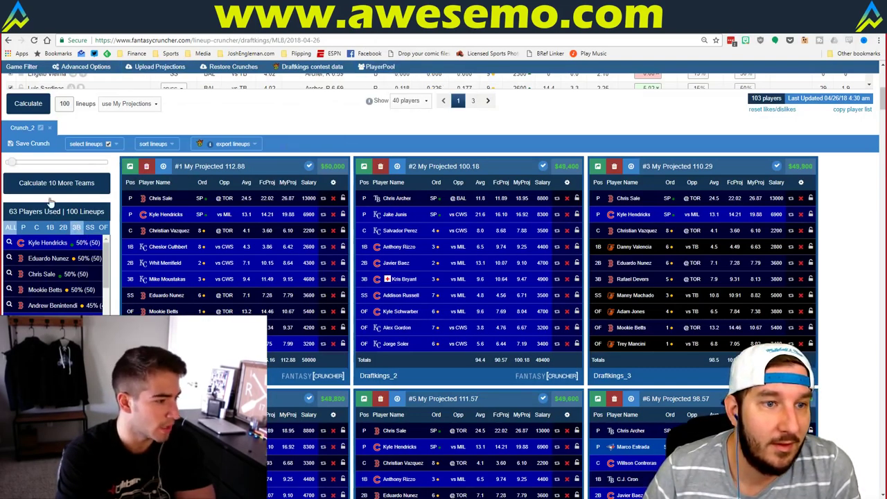
left_click(8, 275)
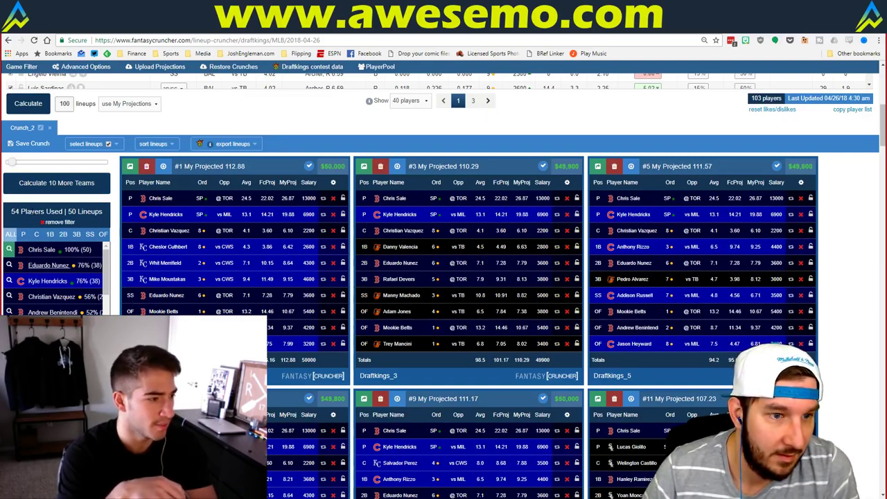
left_click(63, 235)
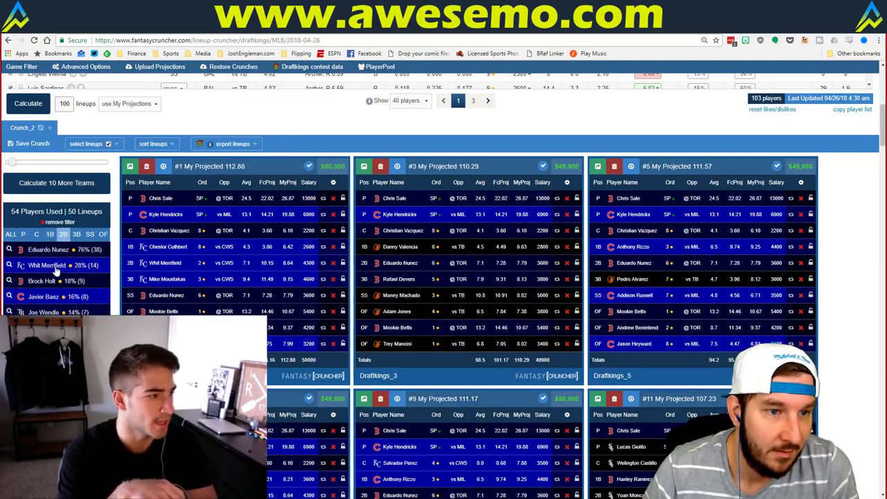
left_click(9, 297)
scroll(461, 287, "down", 2)
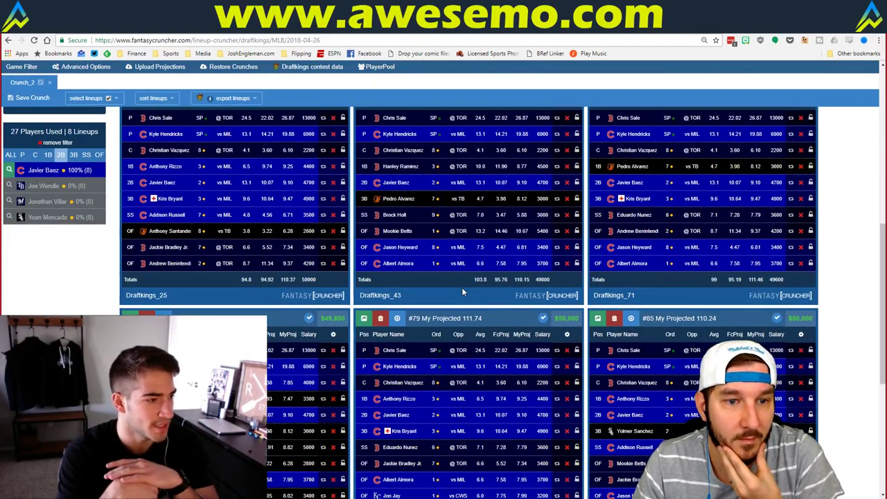
scroll(76, 305, "up", 2)
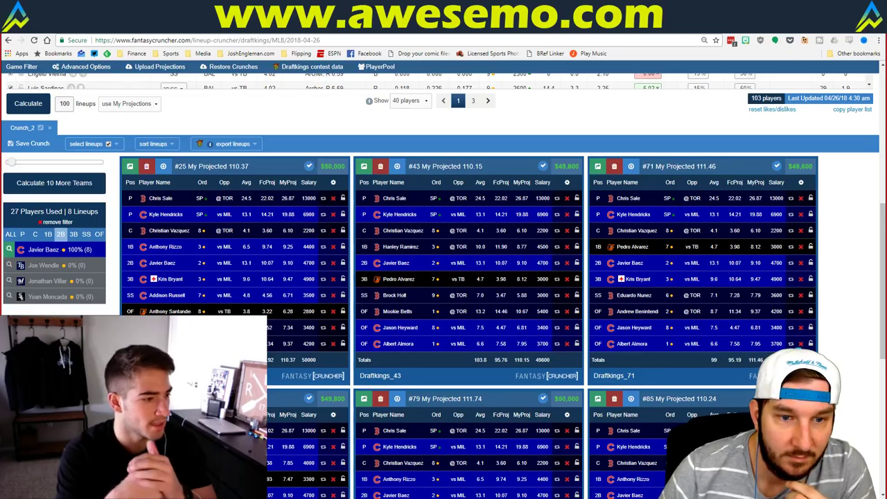
scroll(444, 284, "down", 2)
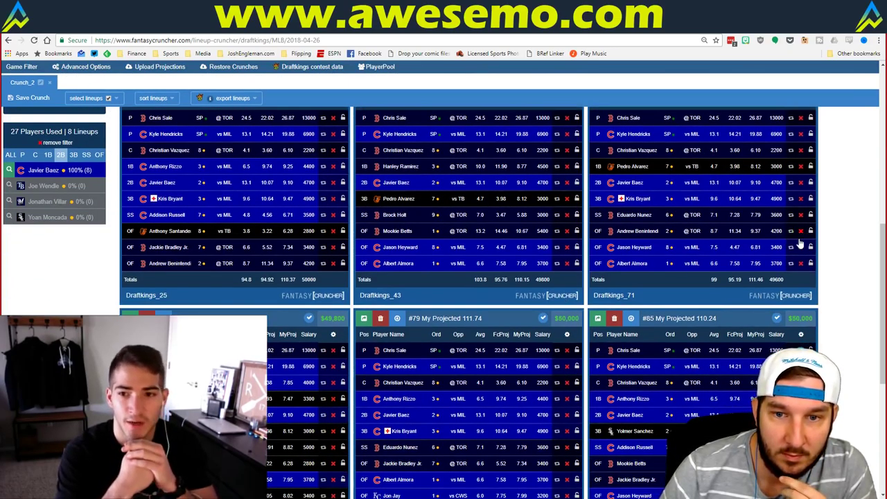
scroll(799, 238, "down", 1)
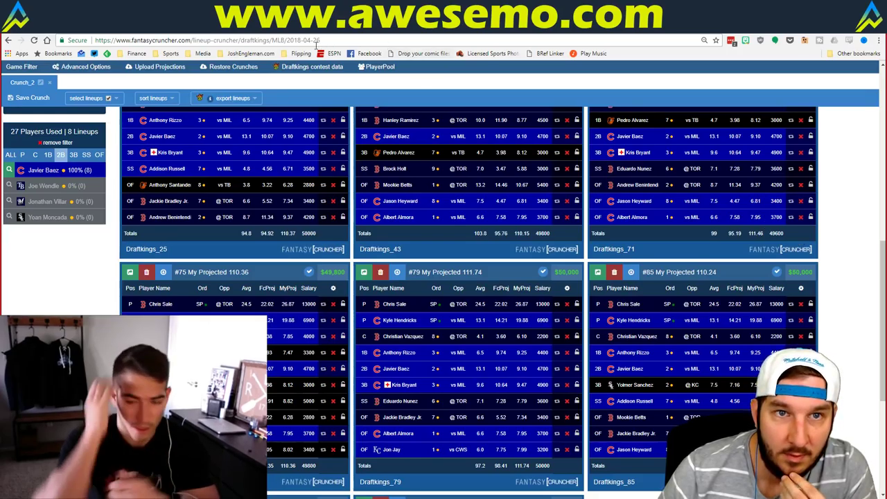
- Return to the Excel Schedule sheet and change the matchup team name above the upper lineup table to Royals
key("alt+Tab")
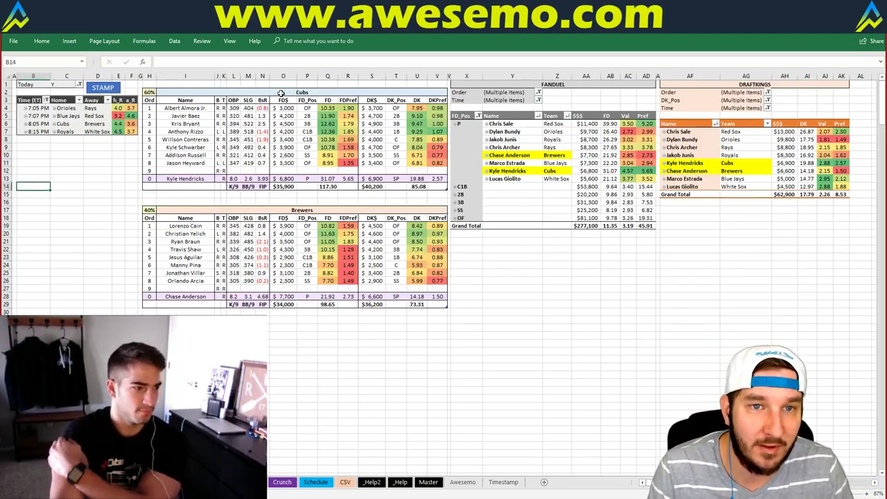
left_click(291, 92)
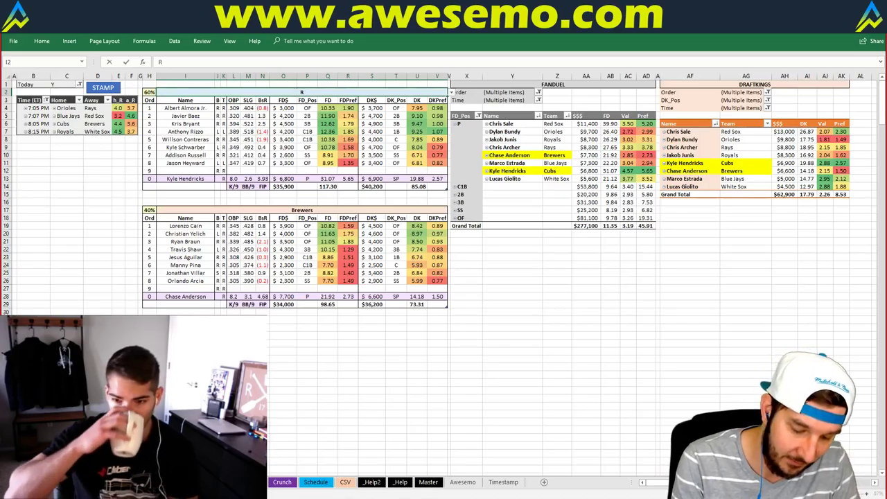
type("Royals")
key("ctrl+Return")
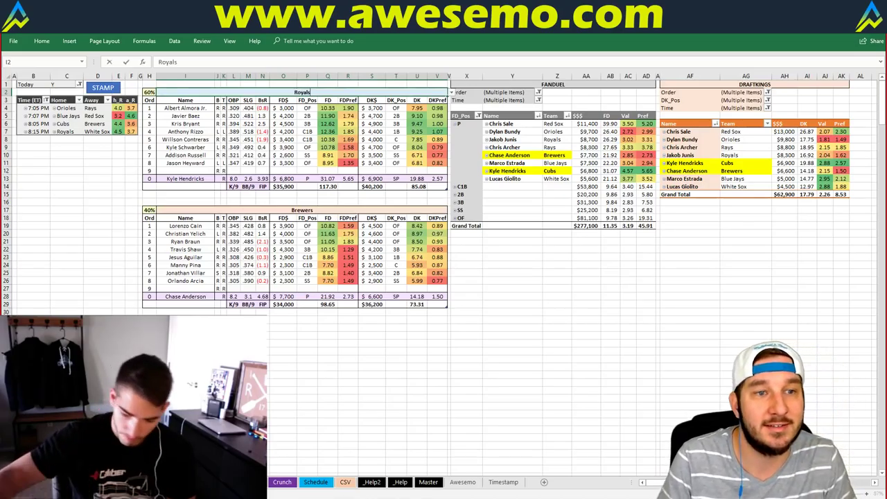
key("Return")
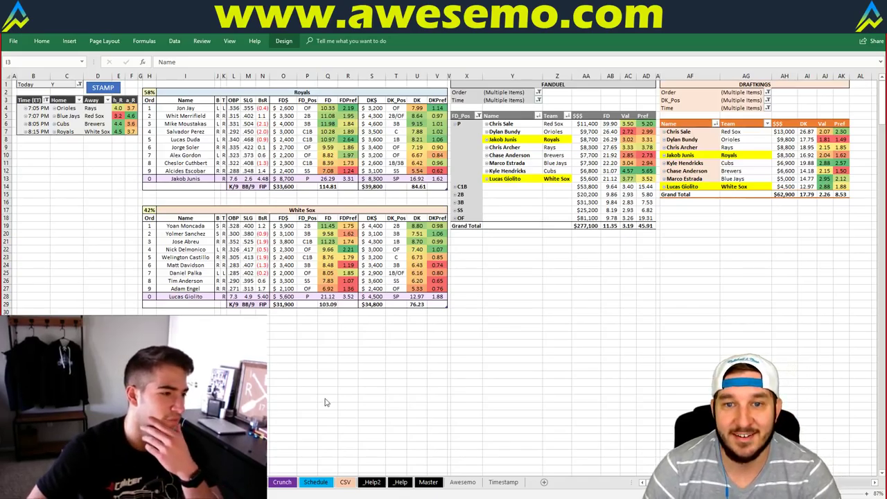
- Examine the Royals and White Sox hitter projections and the highlighted starting pitchers in the FanDuel and DraftKings value tables
left_click(628, 264)
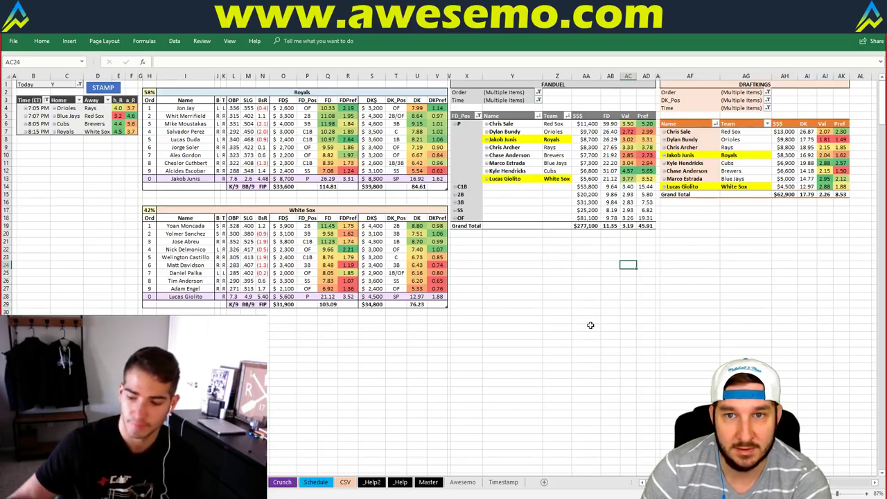
left_click(644, 283)
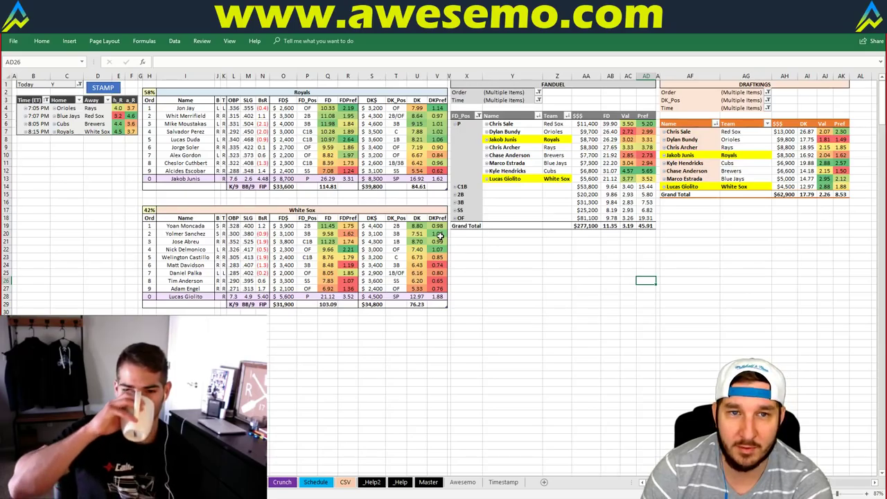
left_click(527, 255)
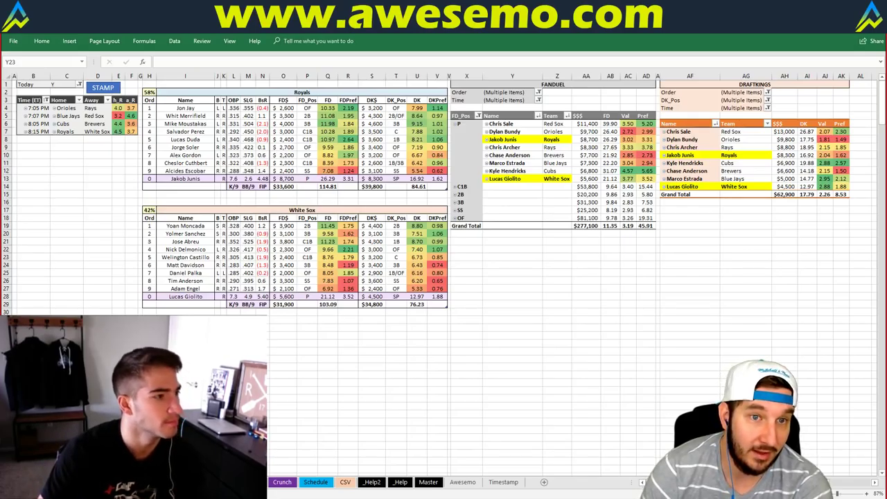
key("alt+Tab")
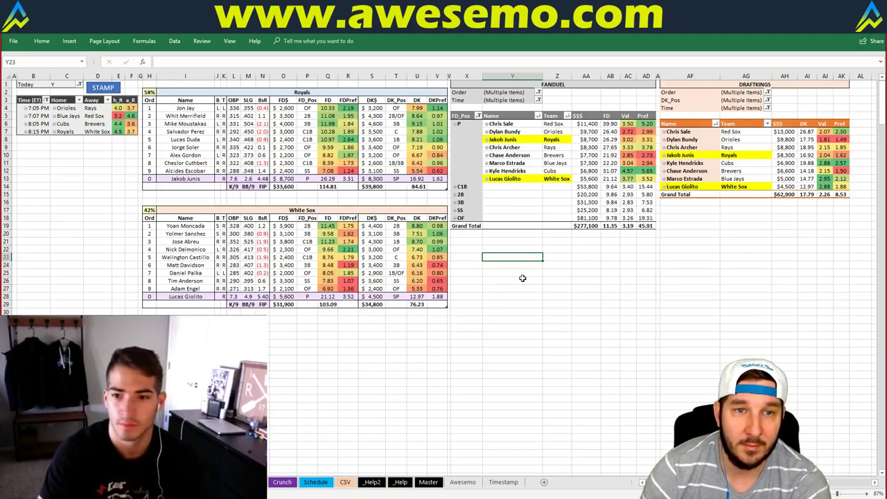
left_click(498, 241)
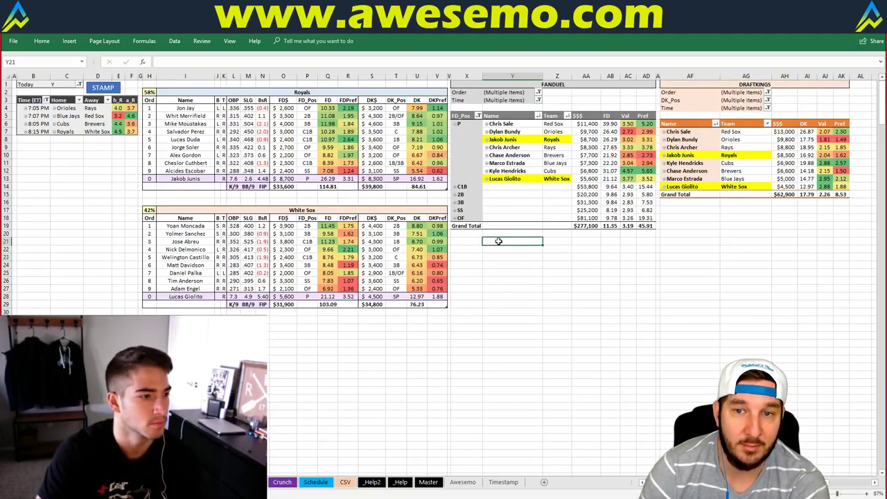
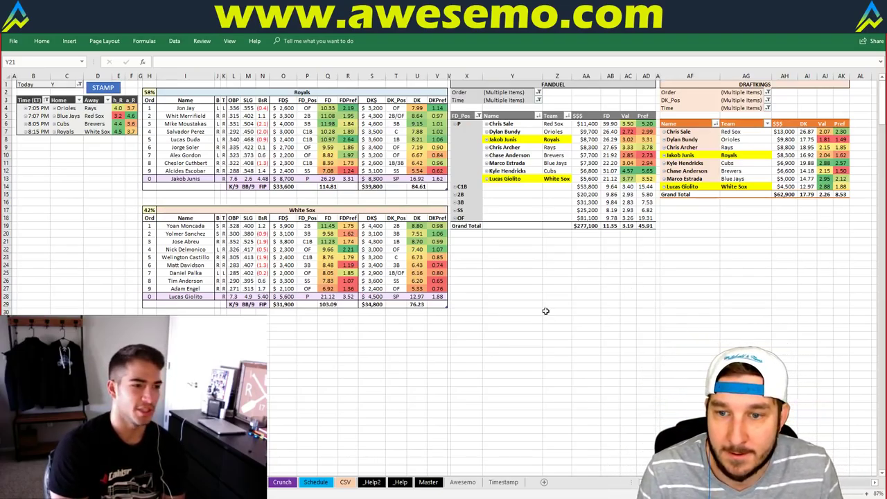
left_click(515, 272)
left_click_drag(516, 257, 516, 270)
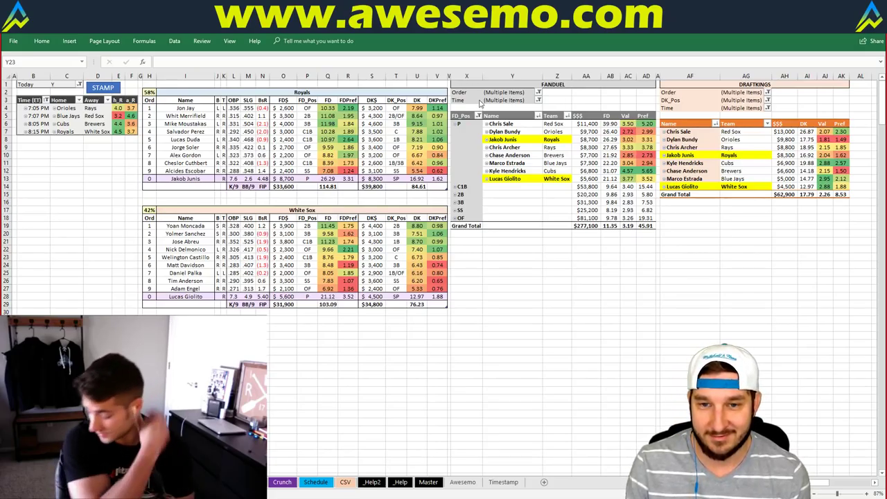
left_click(498, 245)
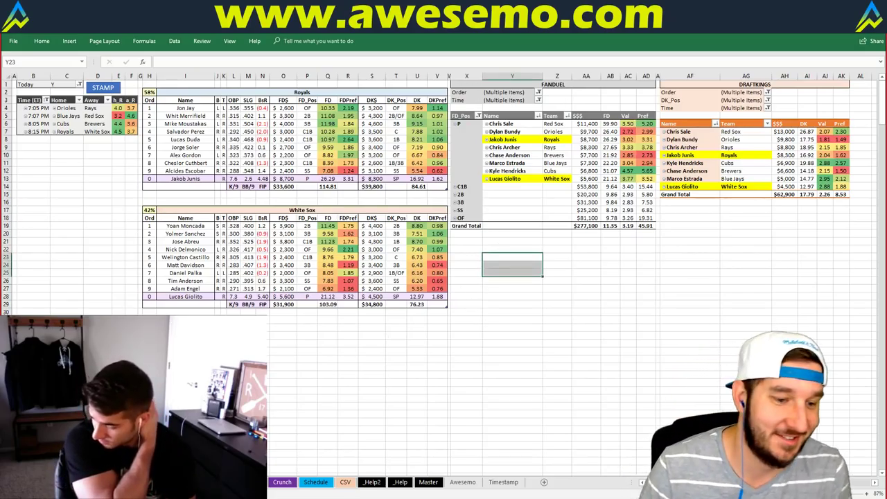
- Switch to FantasyCruncher's FanDuel page and compare pitcher usage with overall player usage in the Crunch_1 lineups
key("alt+Tab")
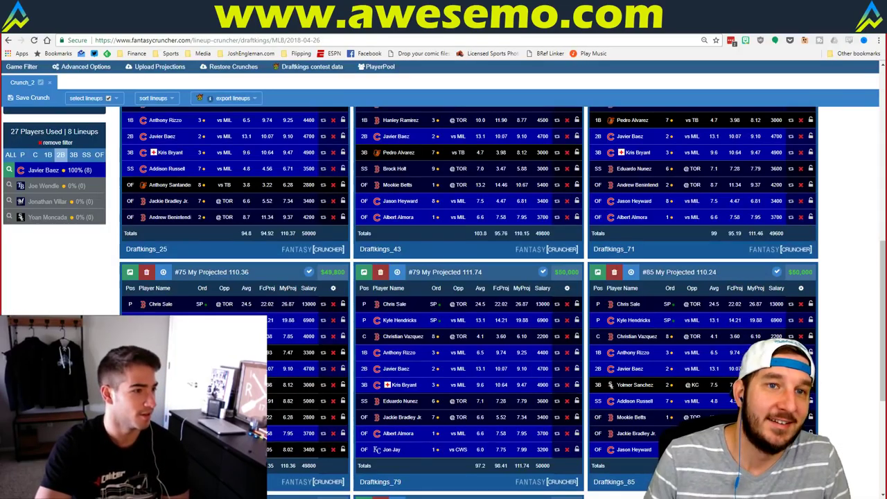
scroll(444, 278, "up", 3)
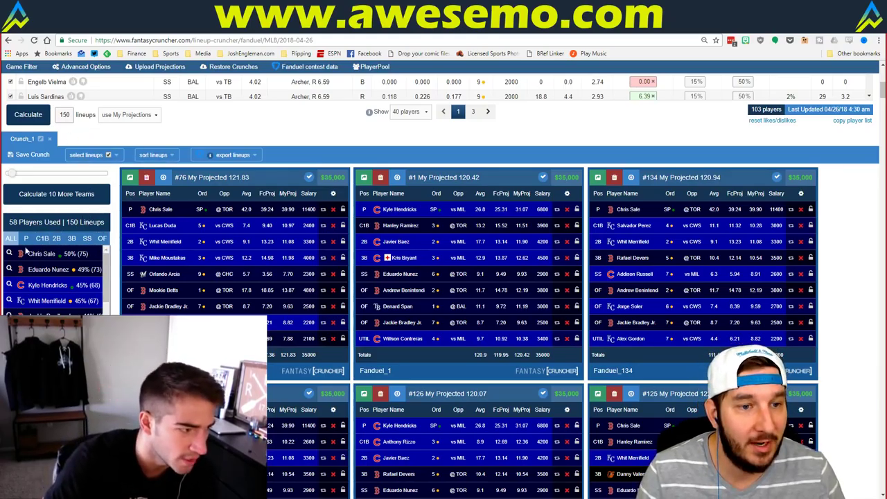
key("alt+Tab")
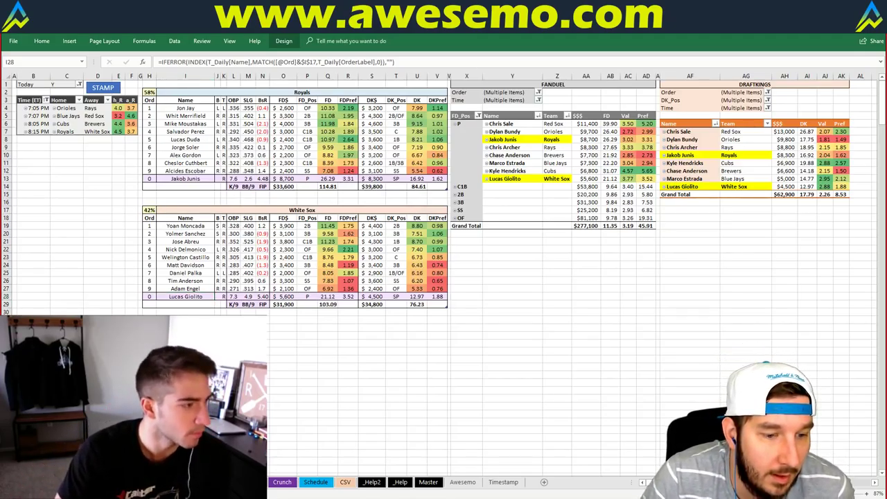
key("alt+Tab")
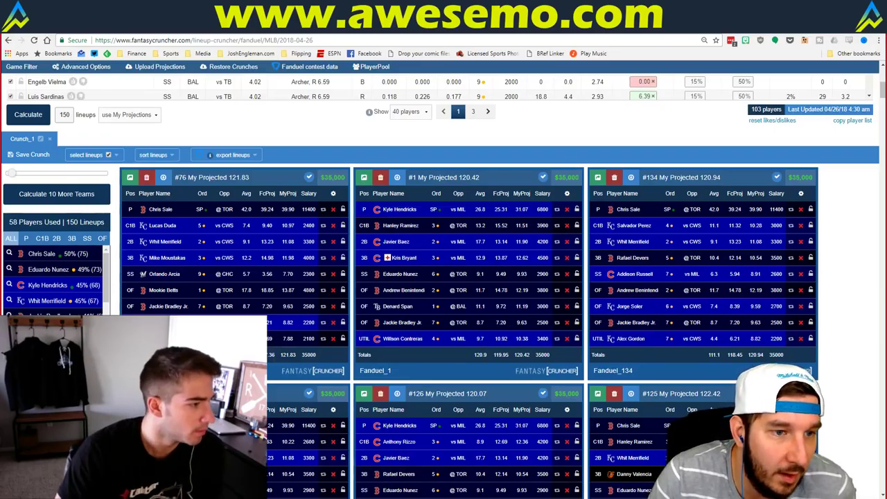
left_click(26, 238)
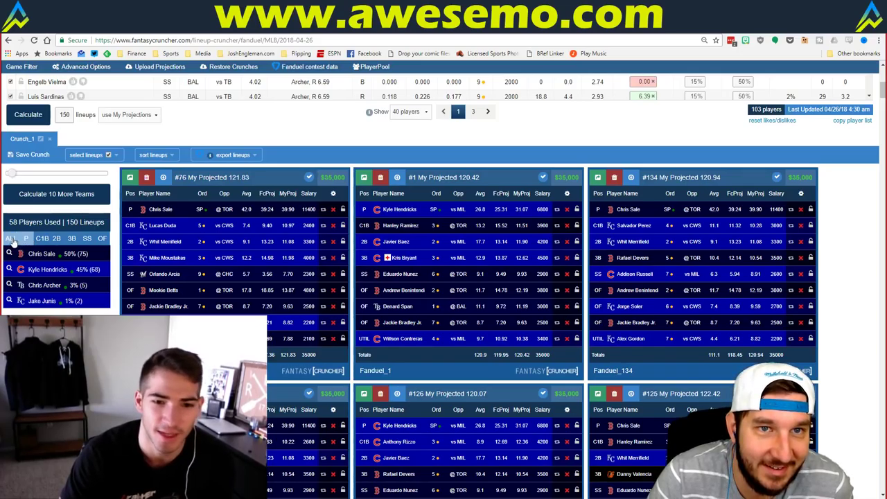
left_click(13, 240)
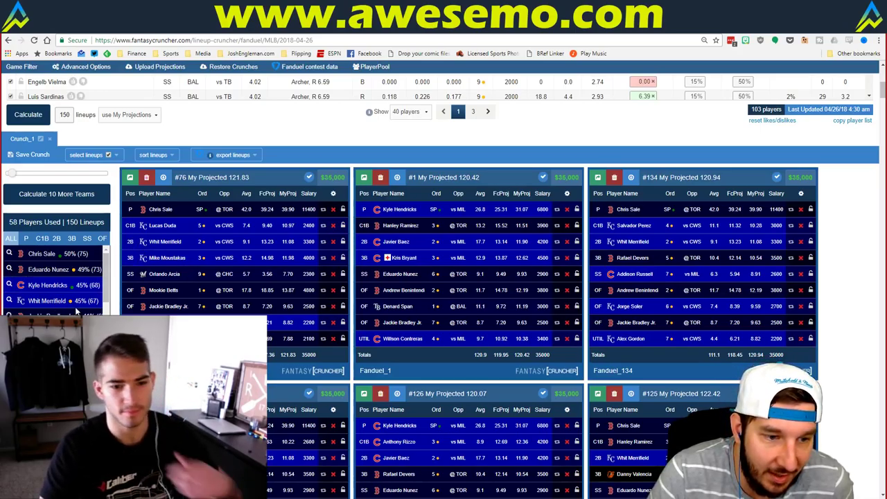
- Look through the full player usage list and the individual lineups of the FanDuel Crunch_1 set
scroll(76, 312, "down", 3)
scroll(76, 312, "up", 3)
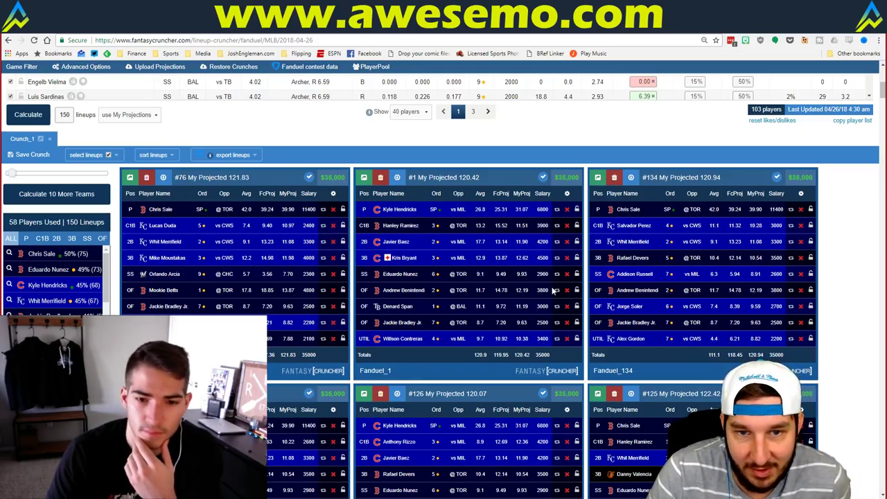
scroll(565, 270, "down", 4)
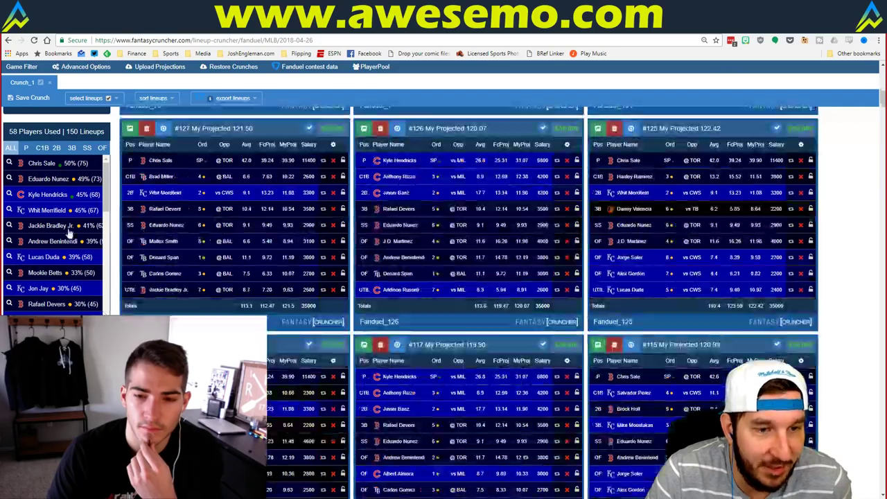
scroll(508, 275, "up", 3)
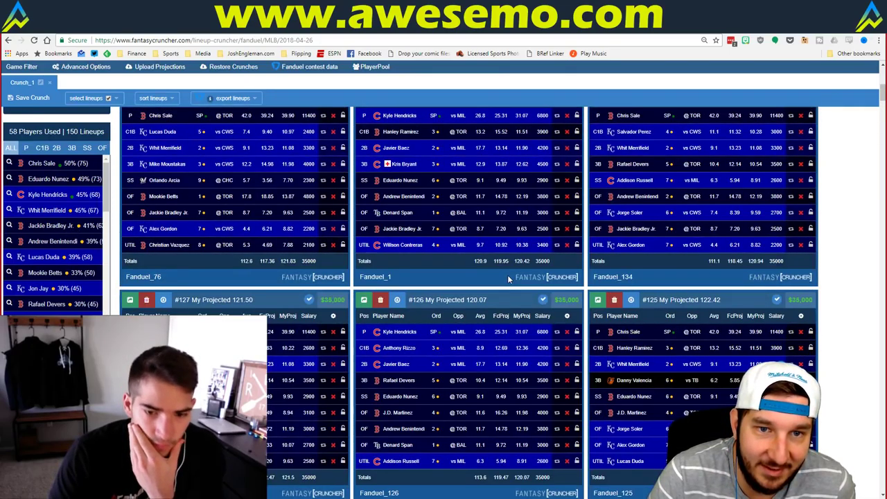
scroll(507, 275, "up", 6)
scroll(507, 275, "down", 3)
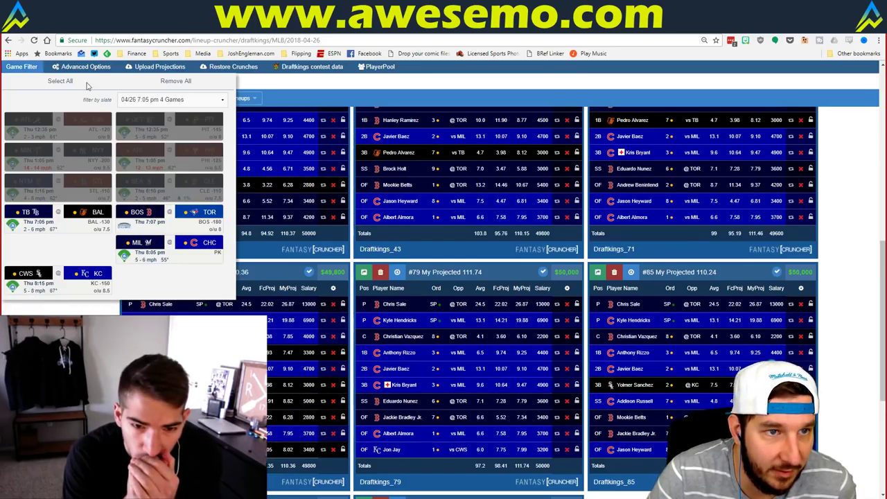
- Clear the Javier Baez filter in DraftKings Crunch_2, then check the pitcher usage and lineups filtered by Dylan Bundy, removing that filter too
left_click(168, 89)
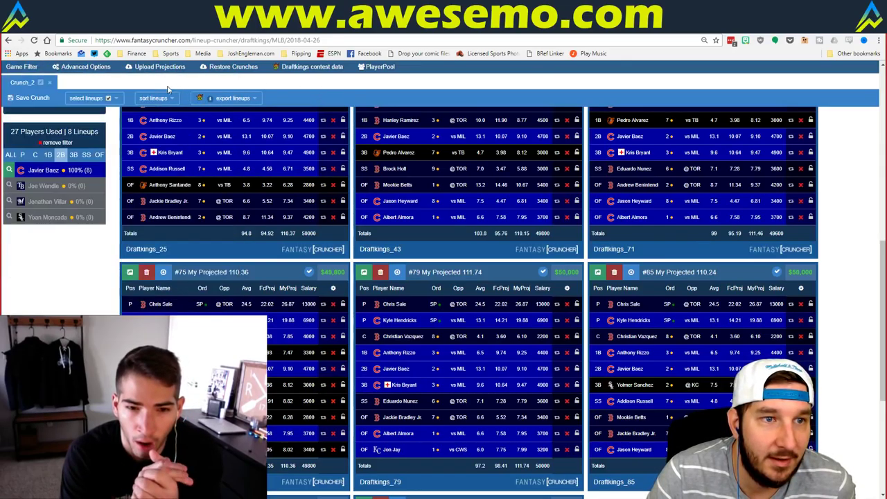
left_click(17, 156)
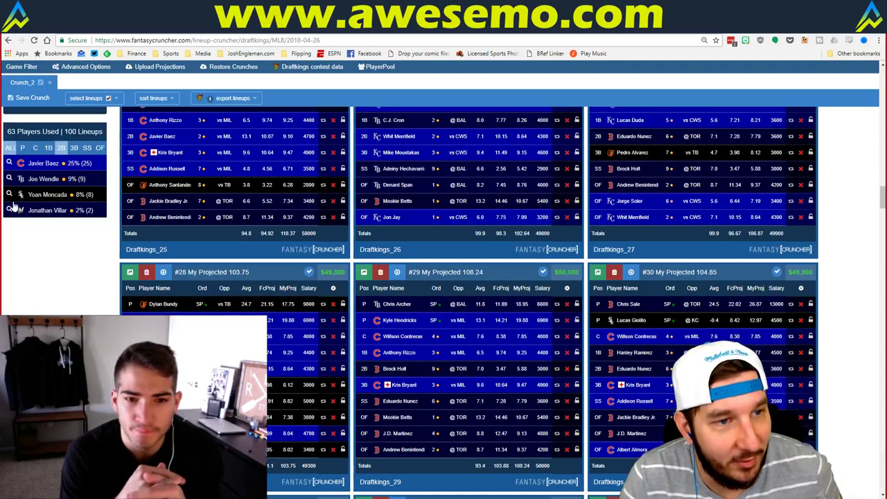
left_click(23, 149)
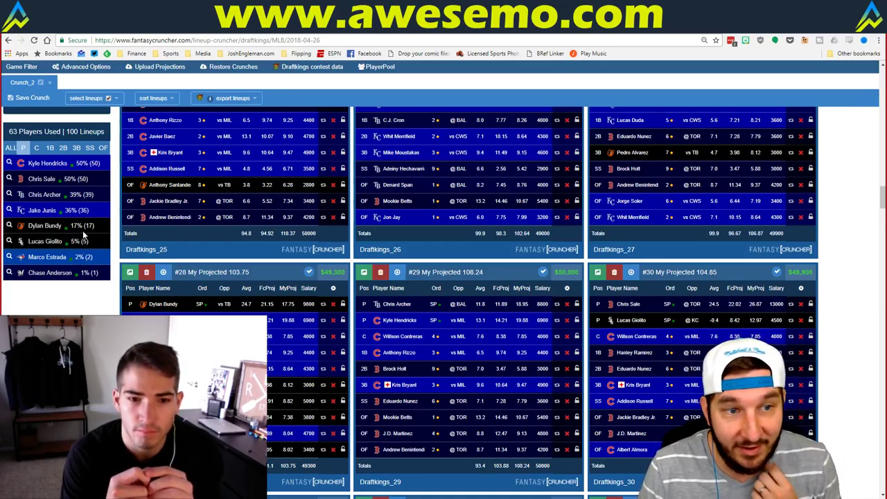
left_click(10, 227)
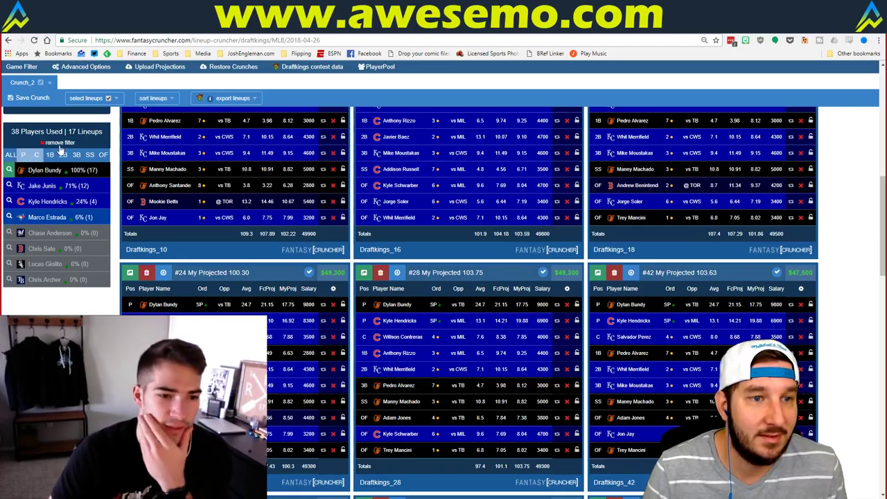
left_click(59, 143)
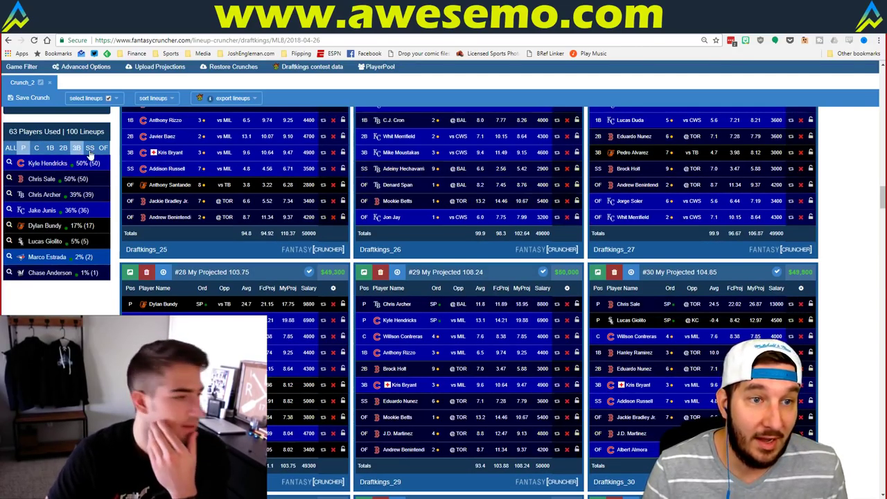
- Lock Chris Sale and Dylan Bundy as the pitchers from the DraftKings Crunch_2 lineups
scroll(102, 167, "up", 1)
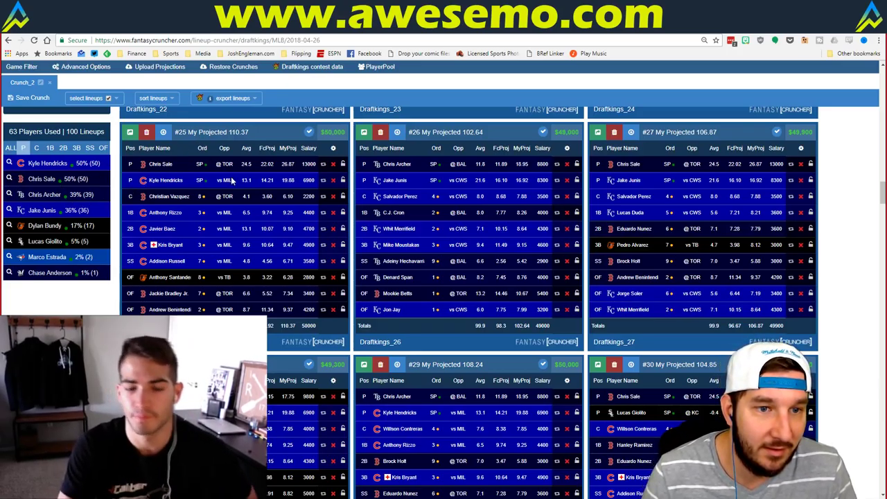
left_click(343, 165)
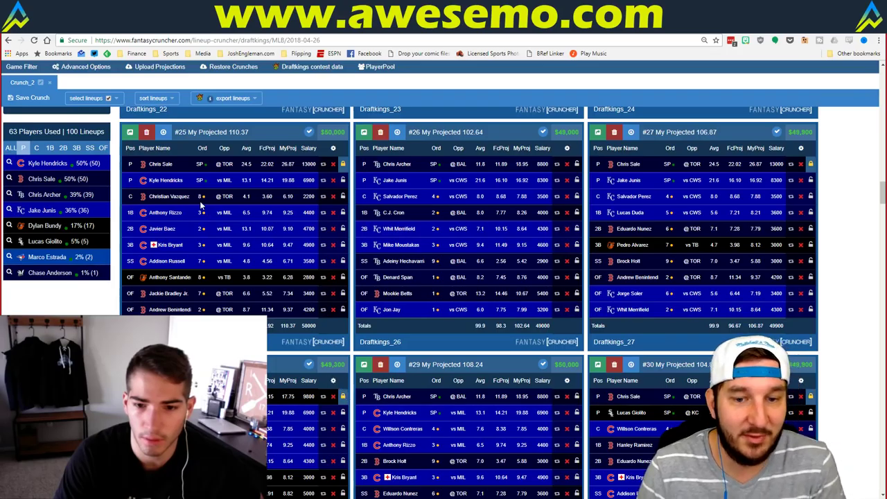
scroll(201, 205, "up", 5)
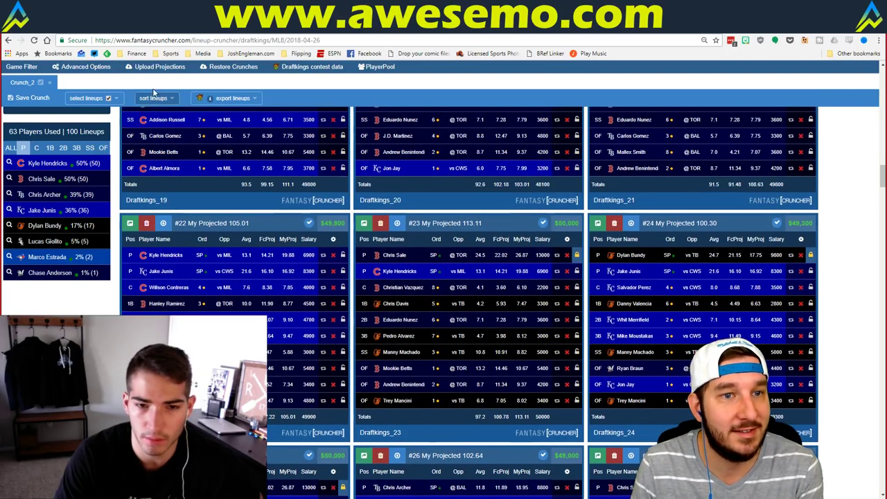
scroll(173, 173, "up", 6)
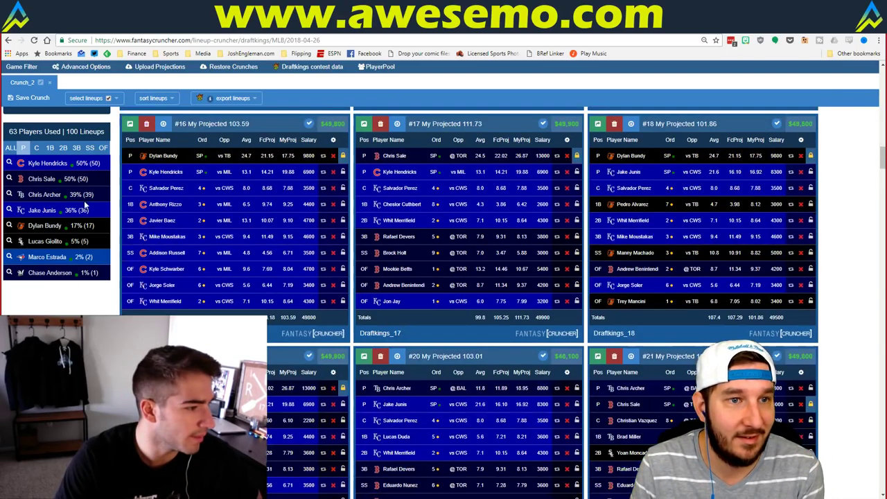
scroll(84, 202, "up", 1)
- Calculate 20 new DraftKings lineups with My Projections and the two locked pitchers, and review the player usage
scroll(883, 108, "up", 15)
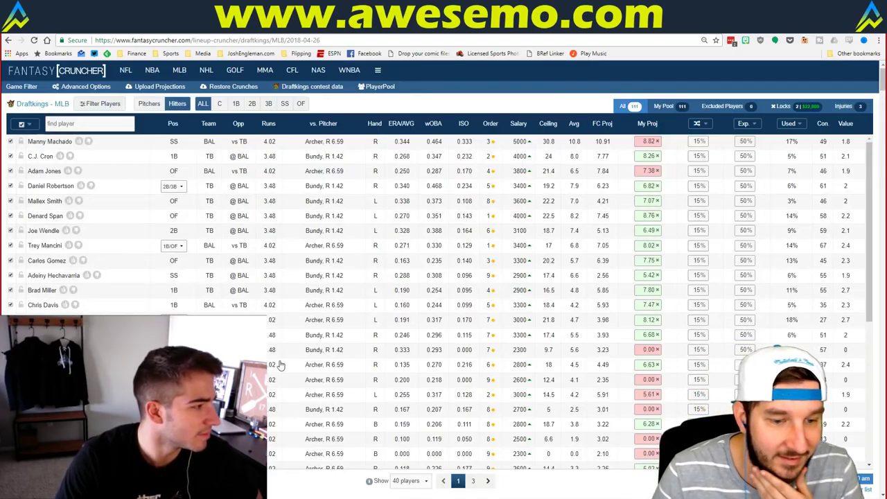
scroll(277, 363, "down", 15)
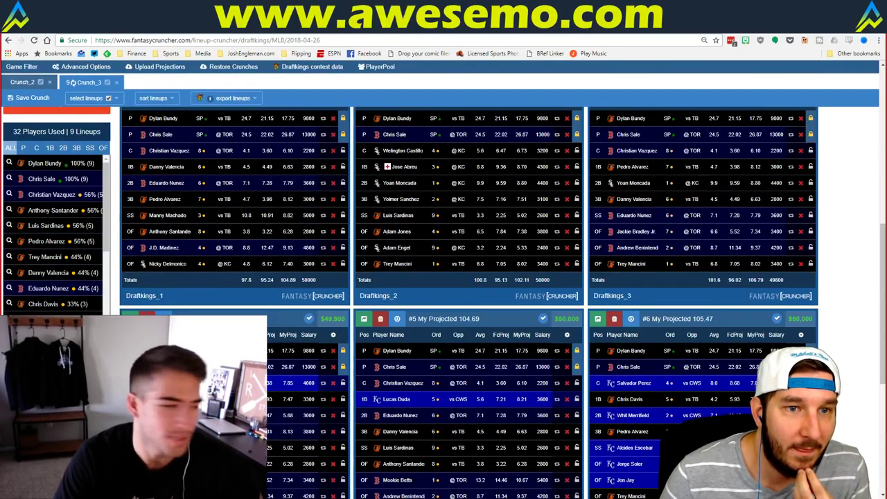
scroll(73, 82, "up", 1)
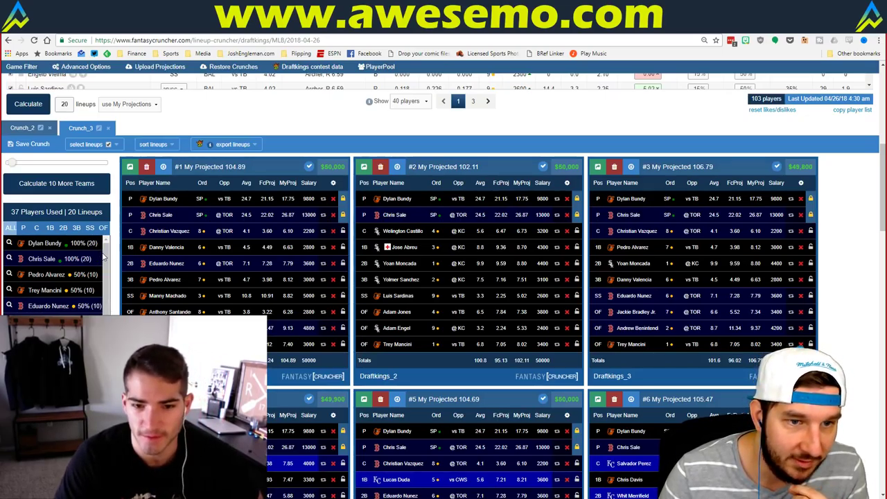
scroll(102, 257, "down", 3)
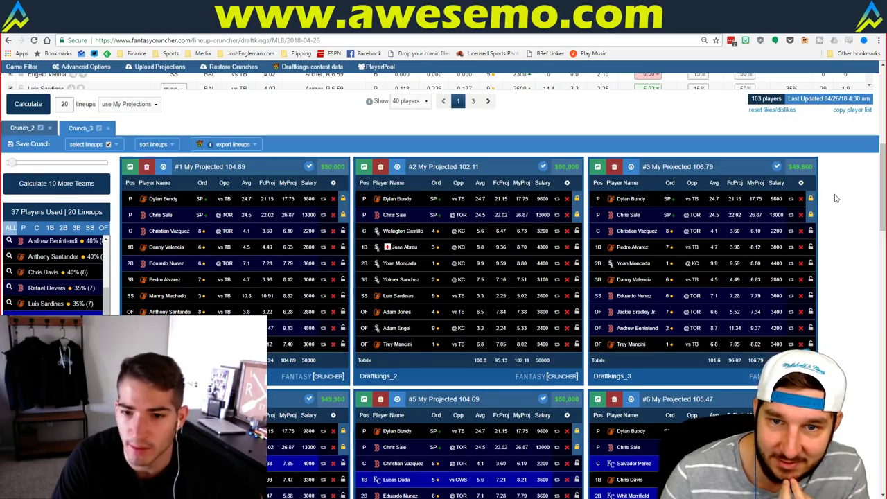
- Sort the Crunch_3 lineups by highest projection and check the catcher usage, filtering to Willson Contreras and clearing that filter
left_click(154, 144)
left_click(166, 190)
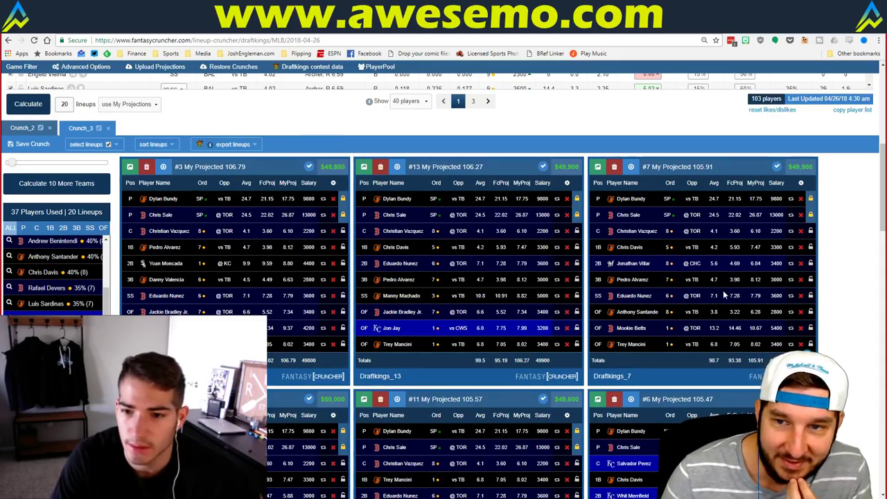
left_click(36, 227)
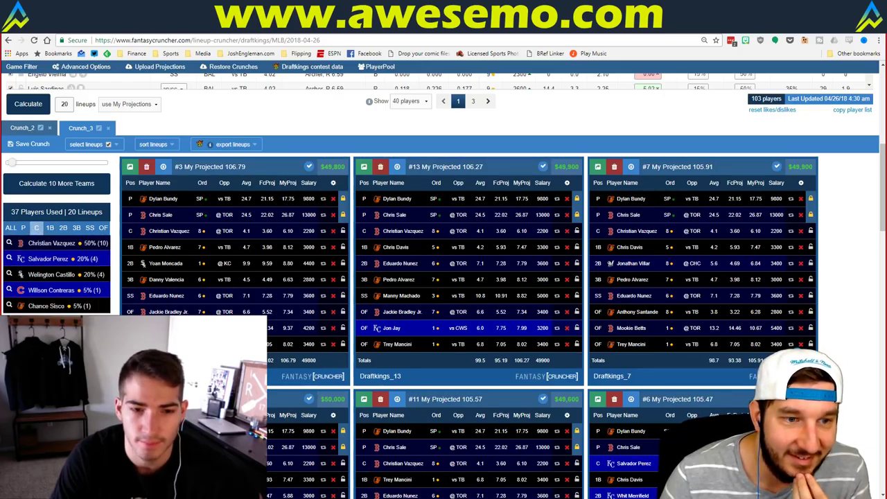
left_click(9, 290)
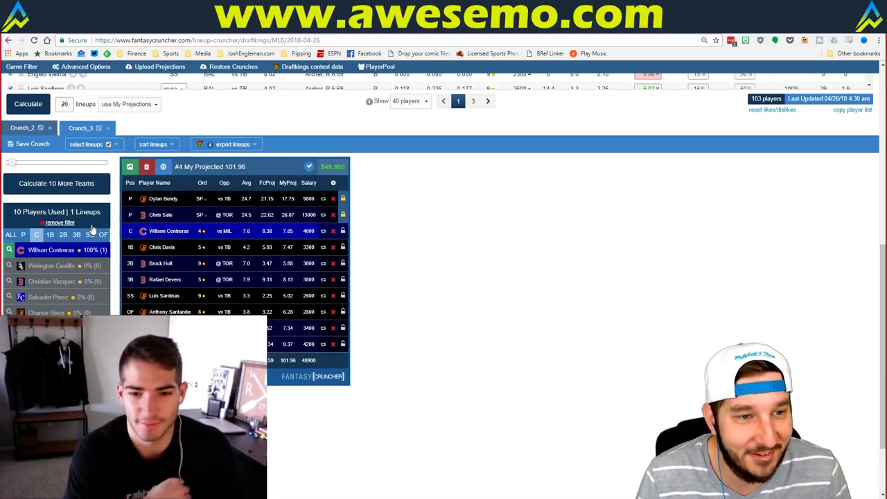
left_click(69, 223)
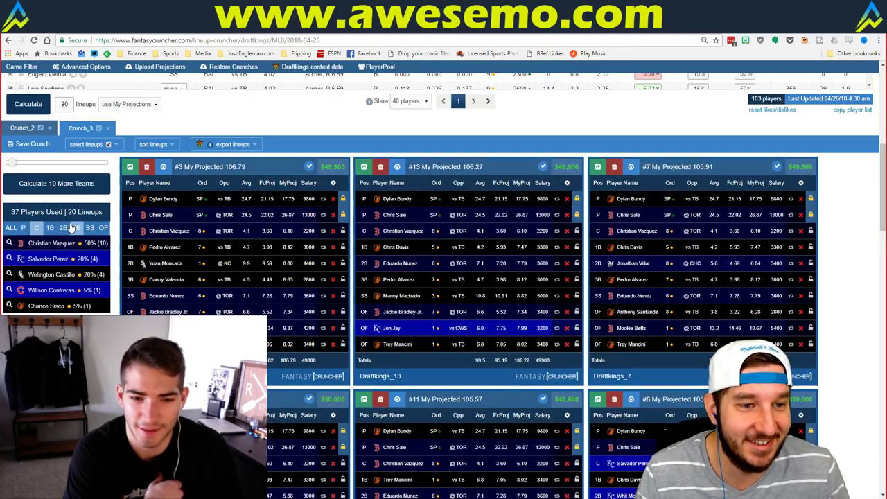
- Unlock pitchers Dylan Bundy and Chris Sale and close the Crunch_3 lineup set
left_click(342, 199)
left_click(343, 215)
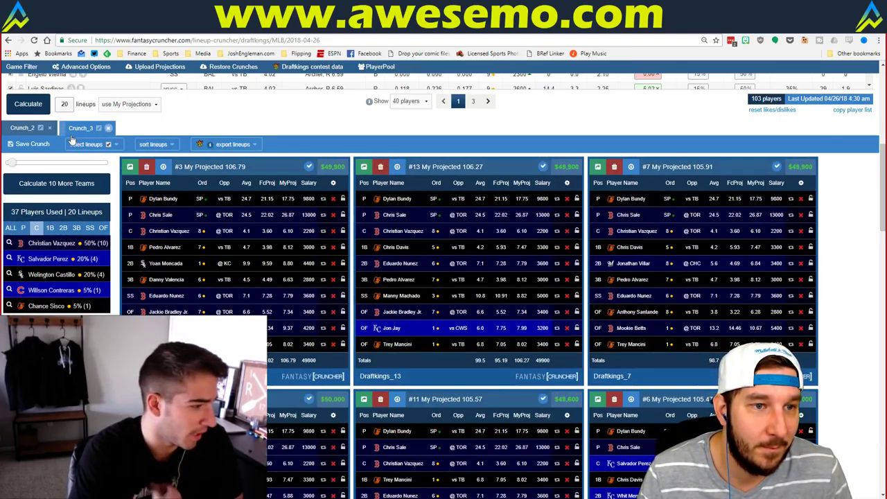
left_click(108, 127)
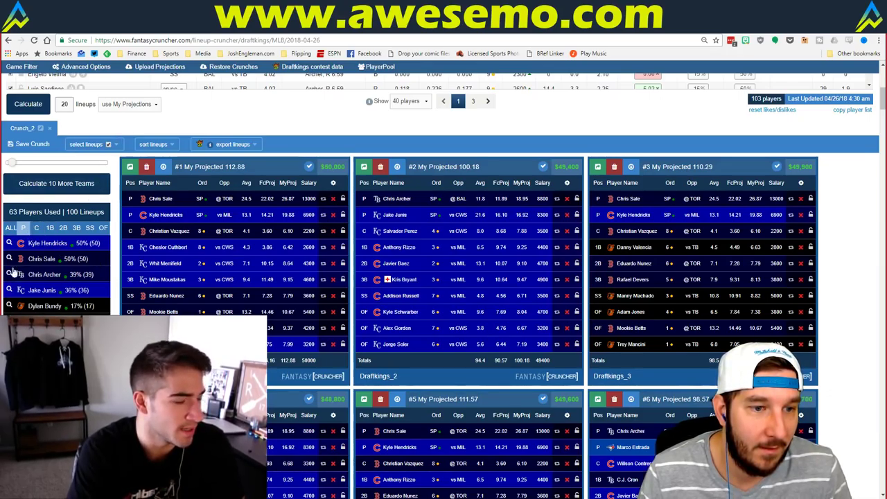
- Review the Crunch_2 lineups that pair Dylan Bundy with Kyle Hendricks by filtering on both pitchers, and remove the filter
left_click(63, 302)
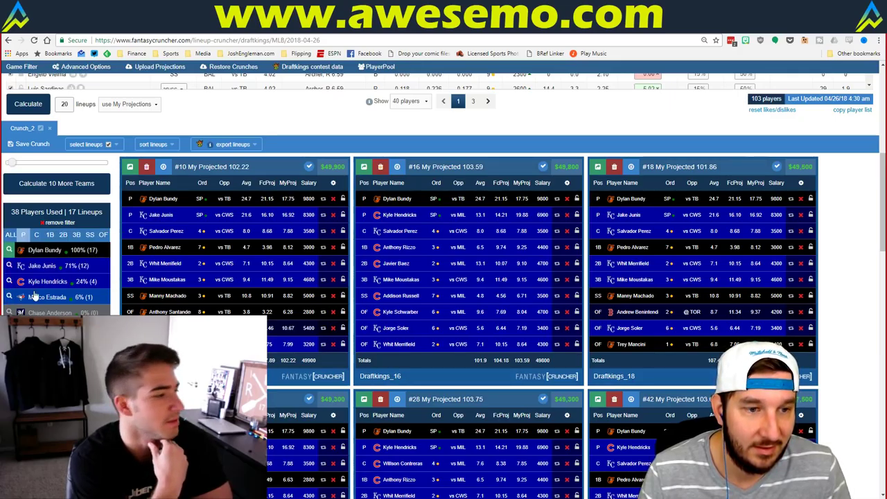
left_click(9, 281)
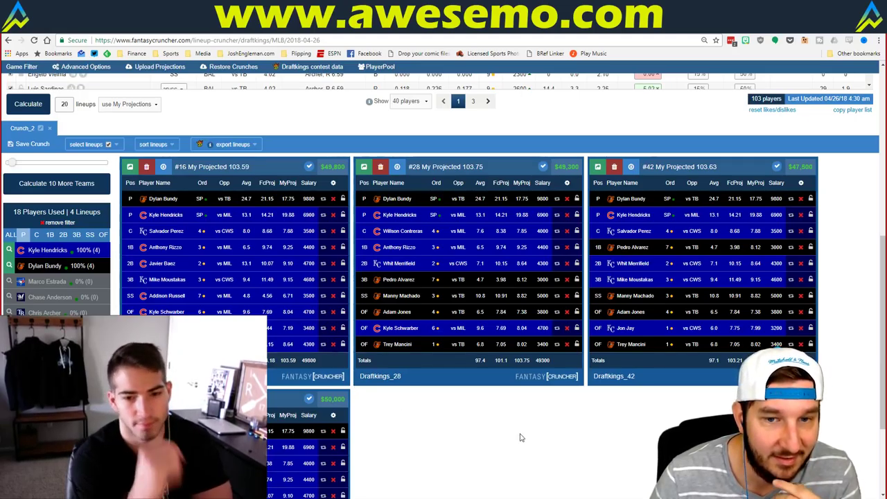
scroll(495, 415, "down", 1)
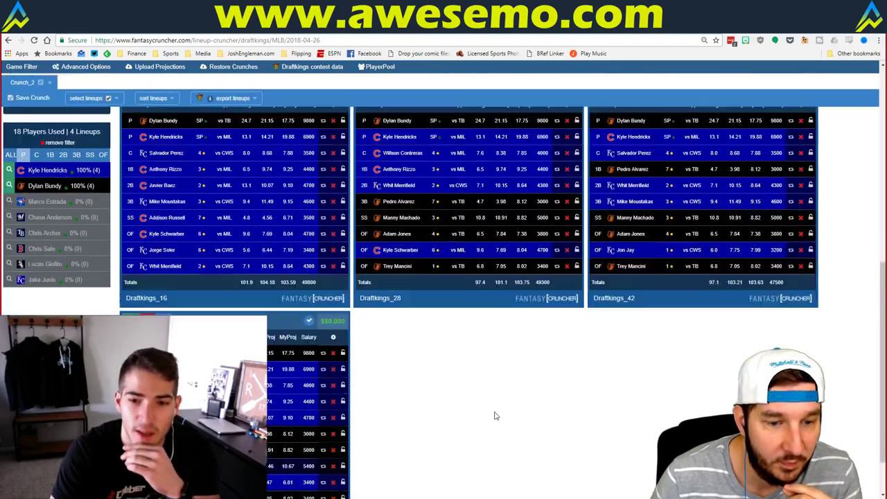
scroll(495, 416, "down", 1)
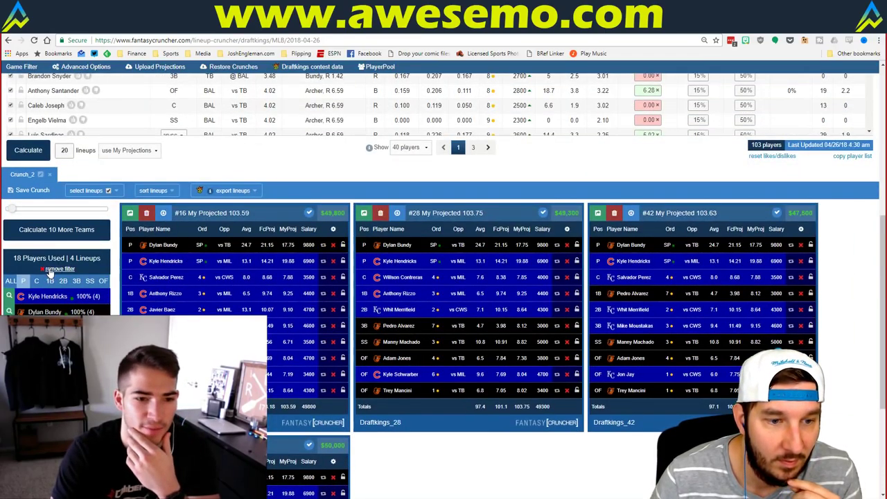
left_click(50, 271)
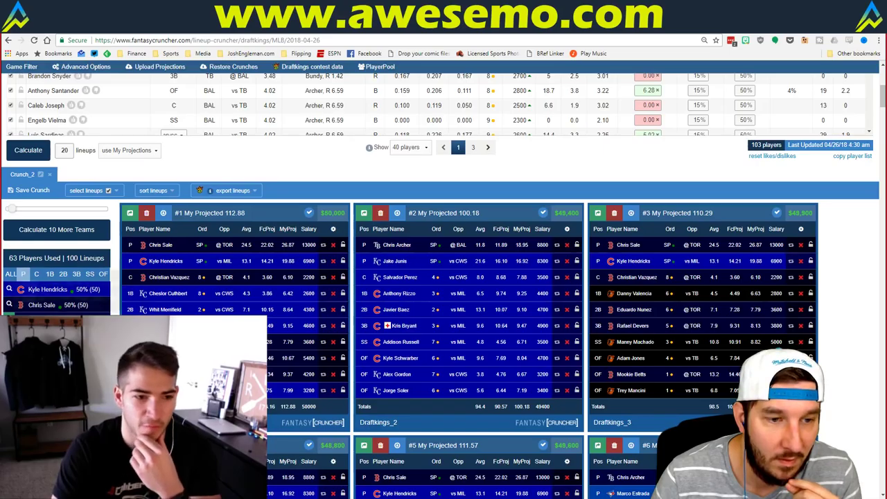
- Lock Chris Archer and Dylan Bundy from the Crunch_2 lineups and try to calculate 20 lineups with My Projections
left_click(576, 244)
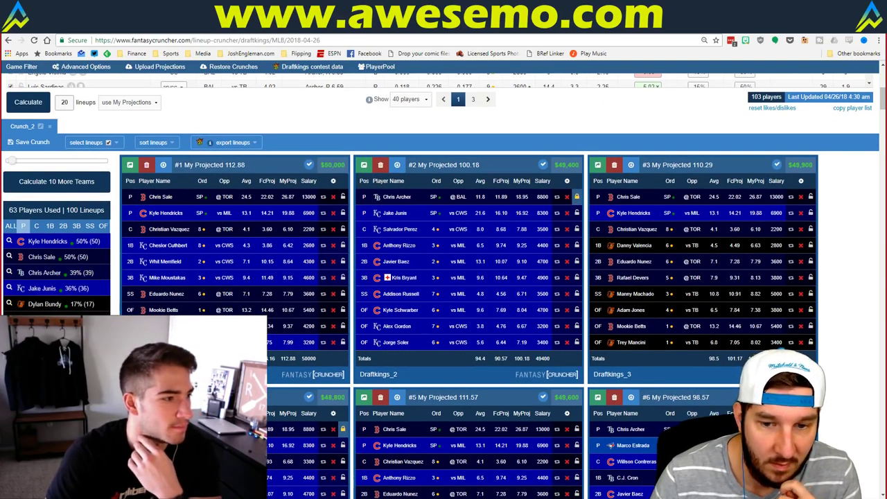
scroll(12, 225, "down", 2)
left_click(10, 226)
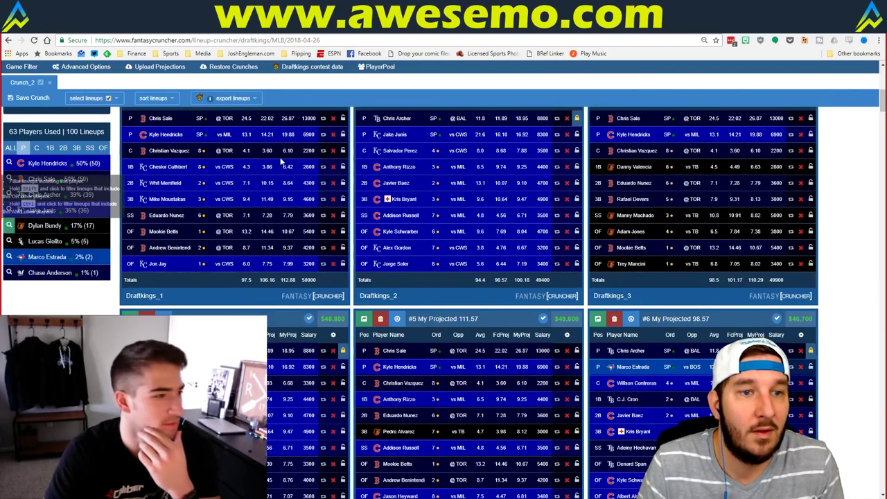
scroll(312, 151, "up", 2)
left_click(342, 245)
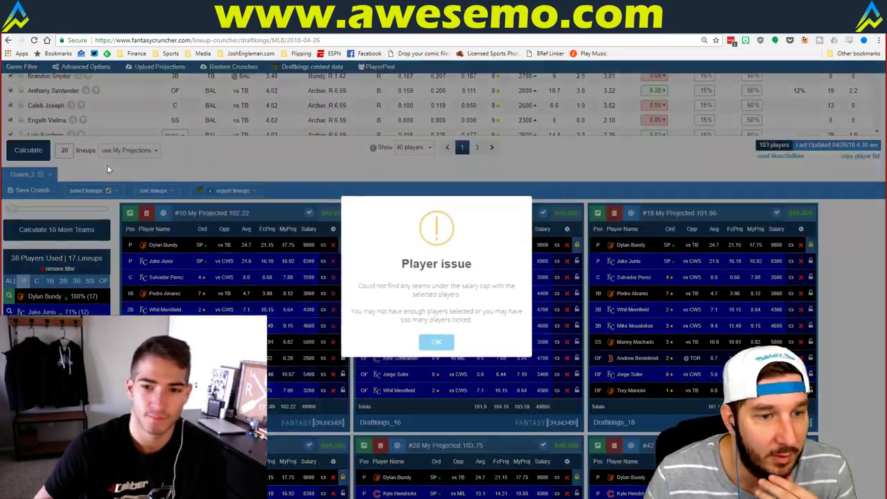
left_click(434, 344)
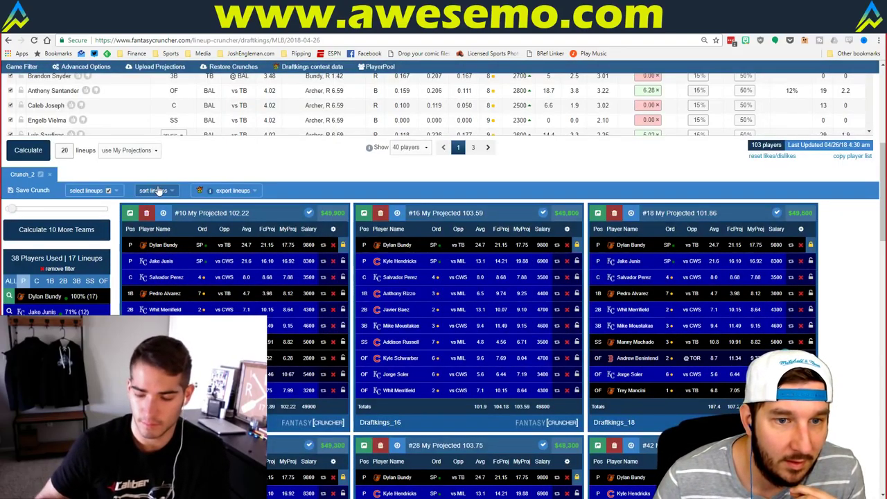
- Retry the calculation without the Dylan Bundy filter, and unlock Dylan Bundy and Chris Archer in the pitcher list
left_click(60, 270)
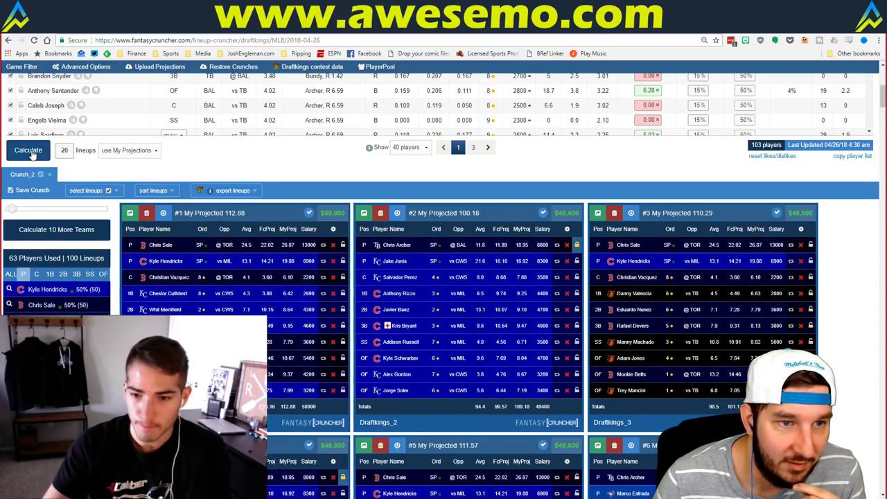
left_click(31, 152)
left_click(439, 343)
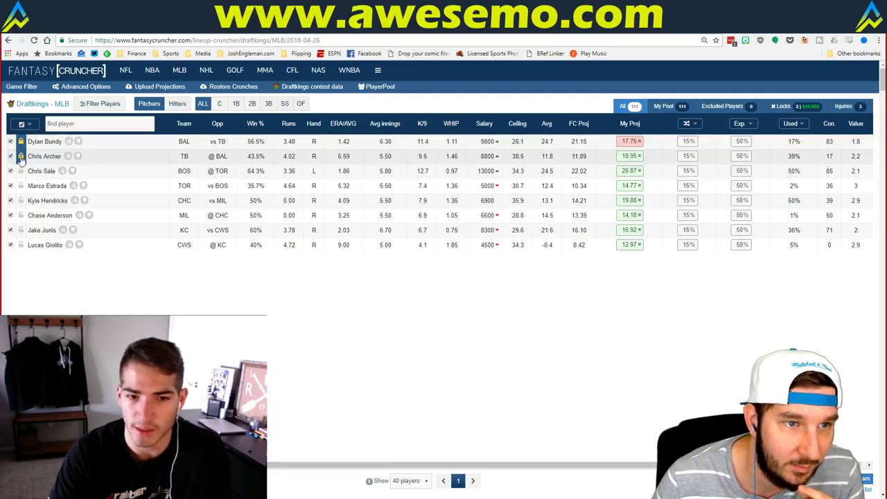
scroll(21, 158, "down", 2)
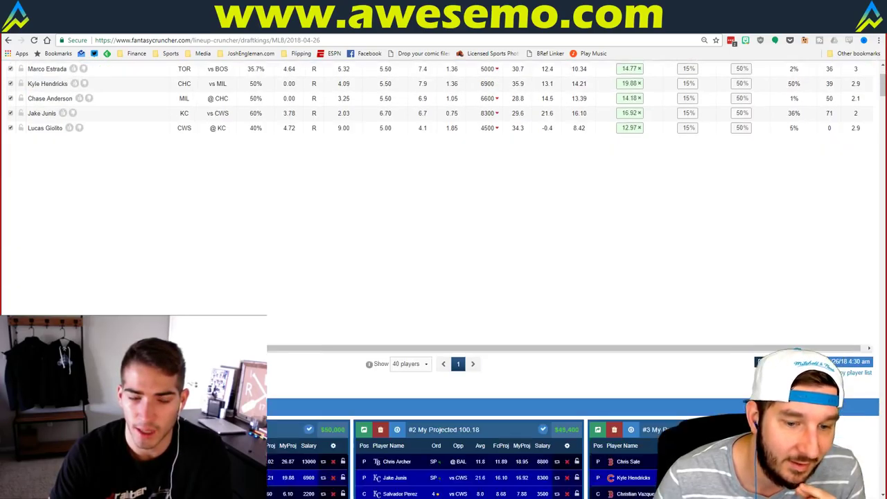
scroll(441, 286, "down", 5)
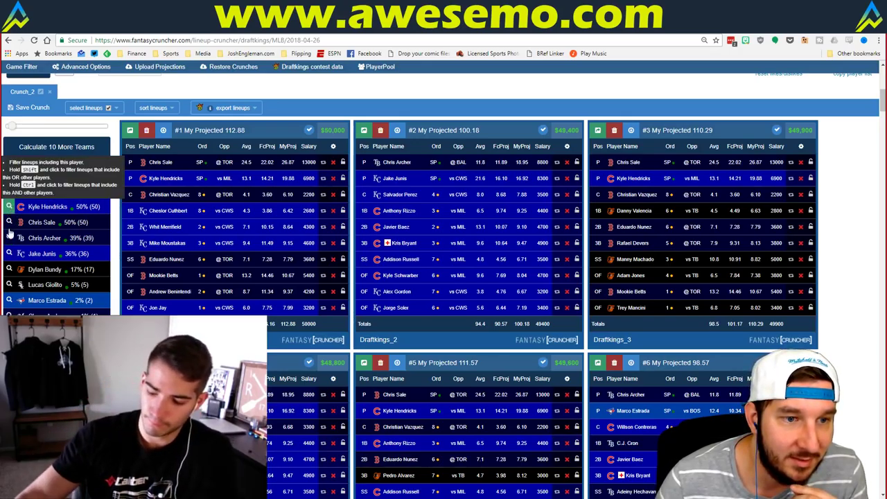
- Filter the Crunch_2 lineups again to those using both Dylan Bundy and Kyle Hendricks as pitchers
left_click(9, 269)
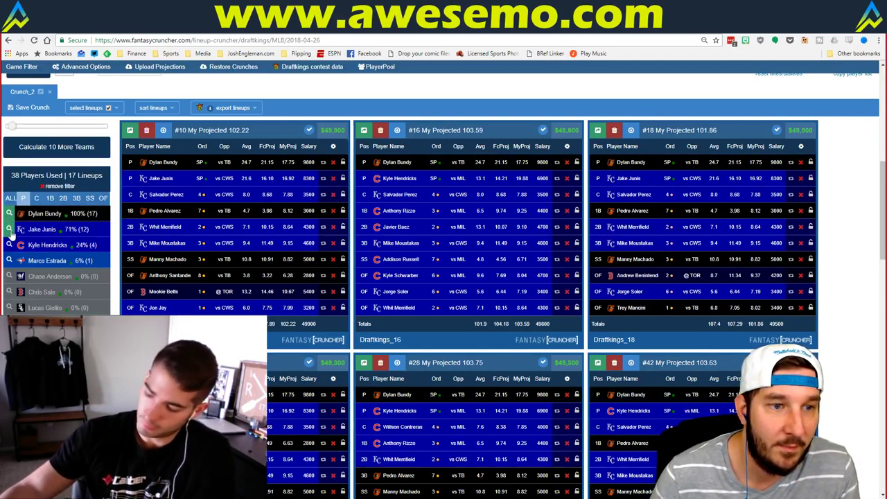
left_click(9, 244)
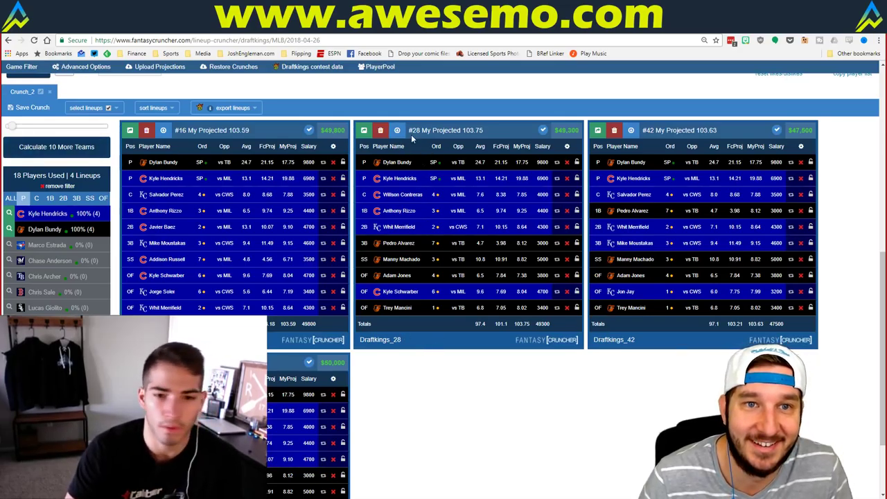
- Switch to the Excel workbook with the Royals and White Sox matchup and select an empty cell below the tables
key("alt+Tab")
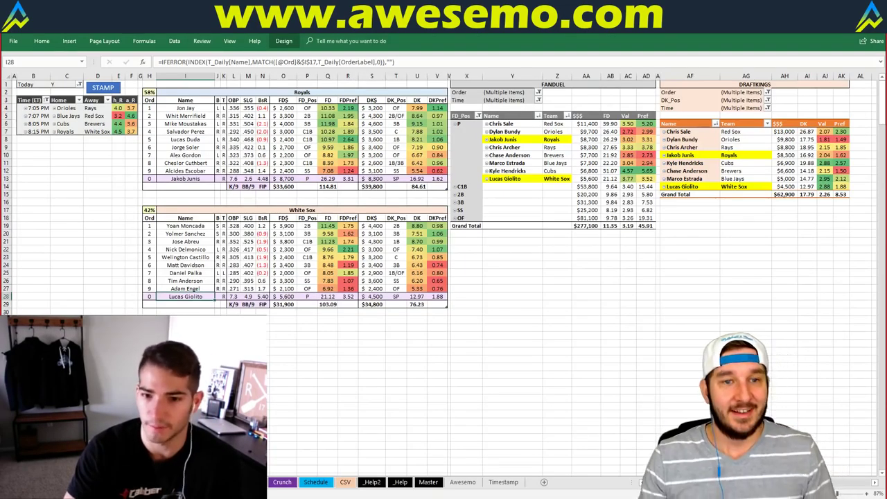
left_click(185, 413)
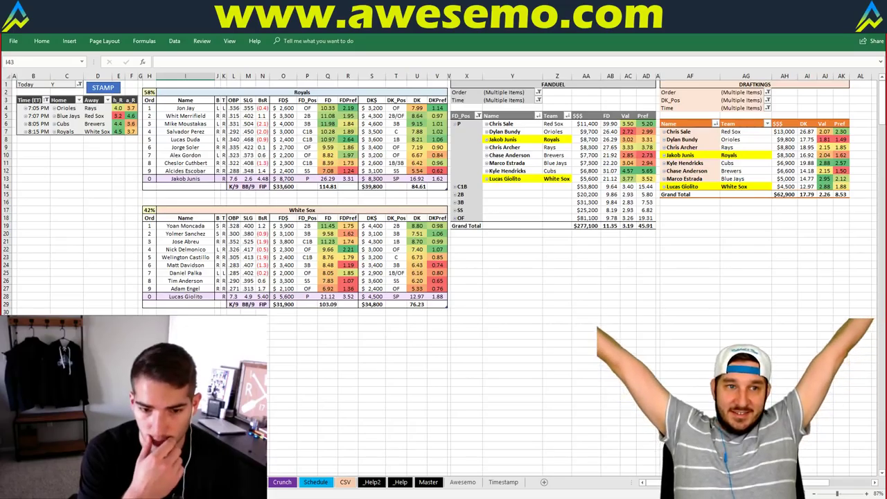